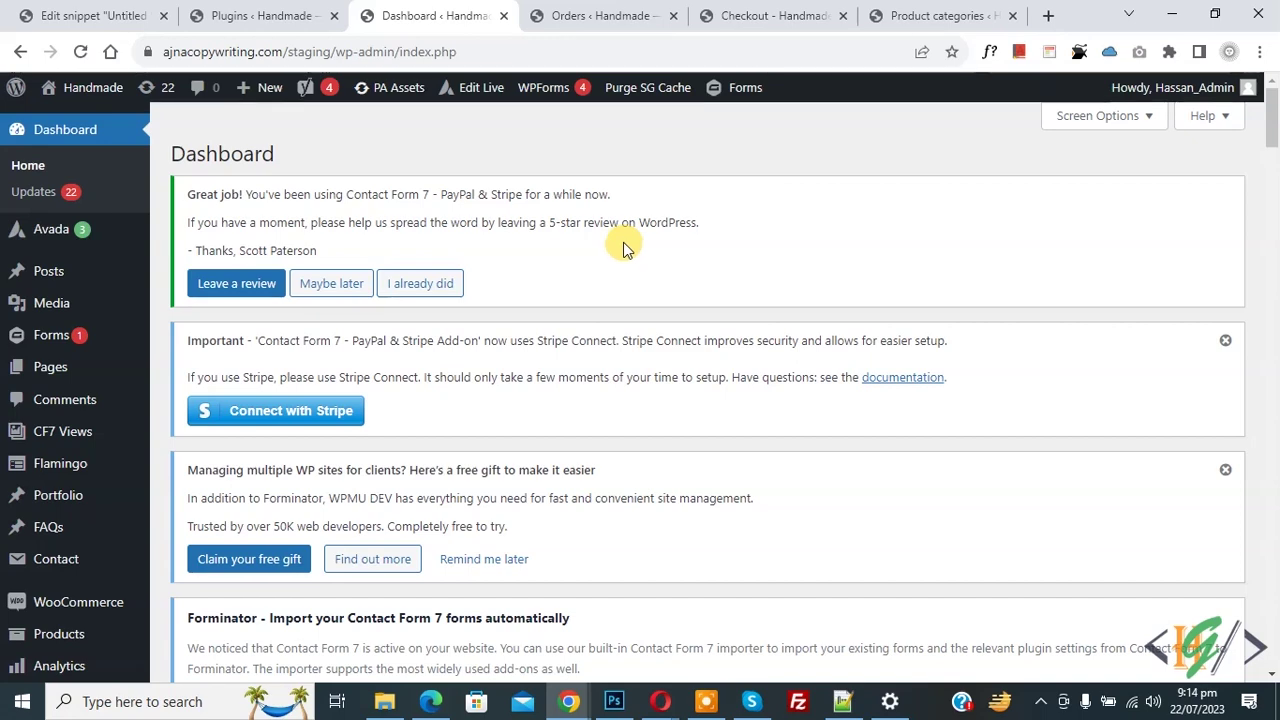
Go to the Add New Plugins page
{"action": "scroll", "coordinate": [582, 171], "scroll_direction": "down", "scroll_amount": 3}
{"action": "scroll", "coordinate": [580, 179], "scroll_direction": "down", "scroll_amount": 1}
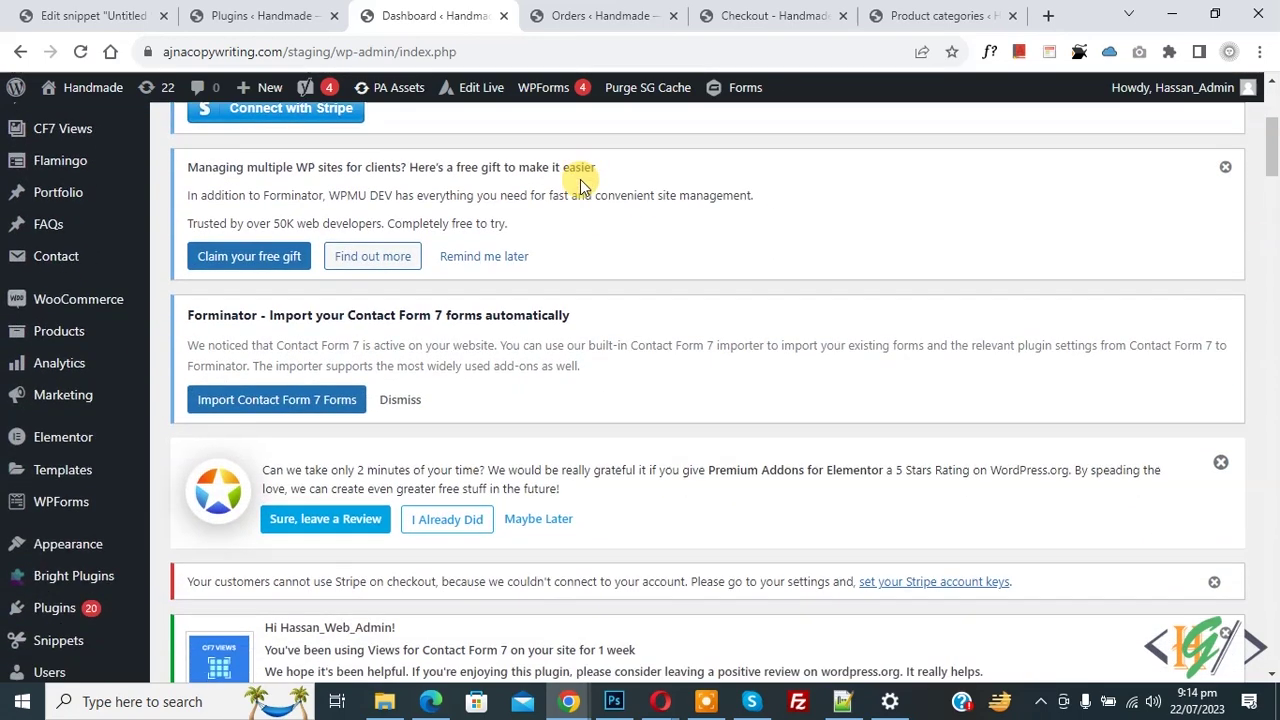
{"action": "mouse_move", "coordinate": [108, 548]}
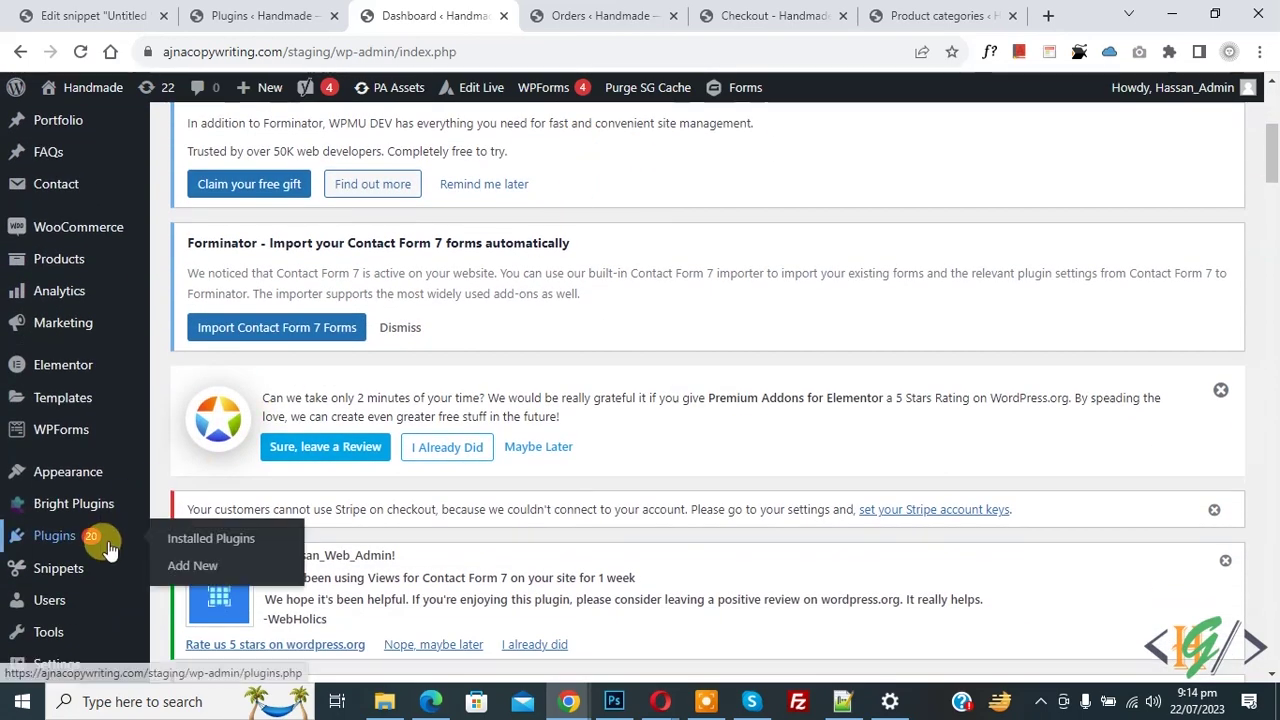
{"action": "left_click", "coordinate": [213, 566]}
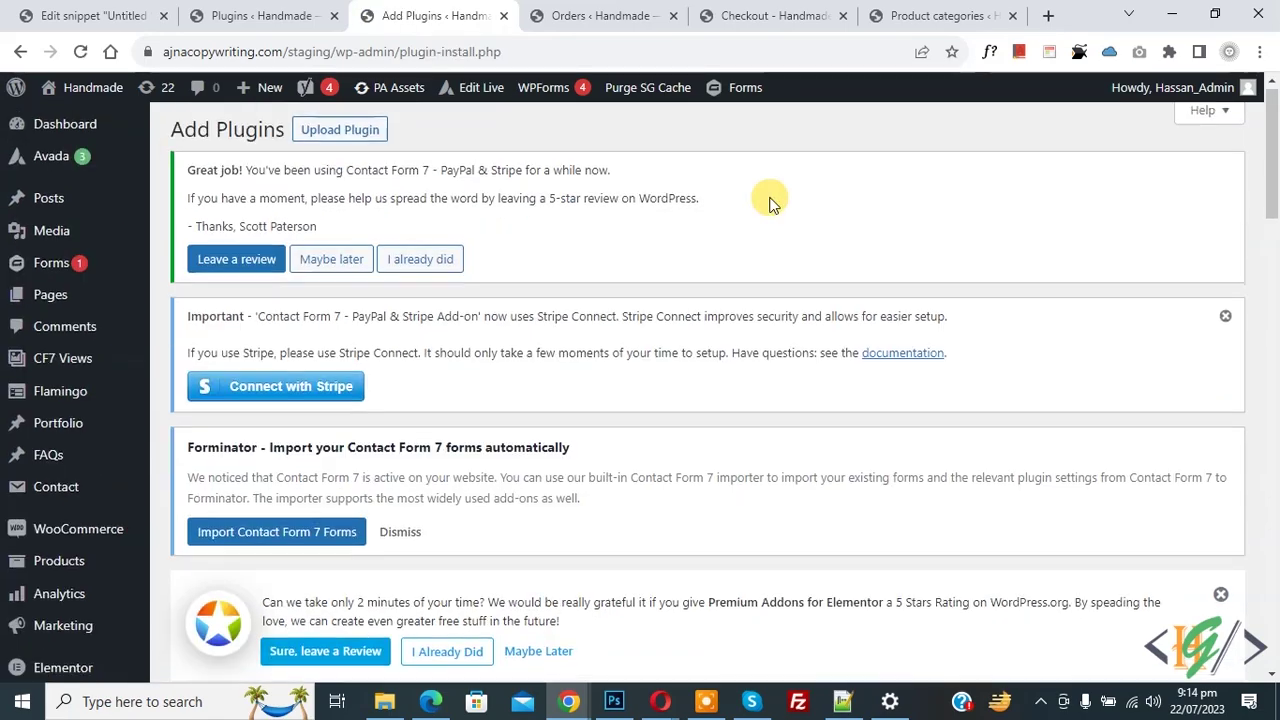
{"action": "scroll", "coordinate": [766, 200], "scroll_direction": "down", "scroll_amount": 10}
{"action": "scroll", "coordinate": [950, 230], "scroll_direction": "up", "scroll_amount": 1}
Search plugins for 'Custom Order Status Manager for WooCommerce' and confirm it is already active
{"action": "left_click", "coordinate": [985, 240]}
{"action": "type", "text": "Custom Order Status Manager for WooCommerce"}
{"action": "left_click", "coordinate": [1067, 205]}
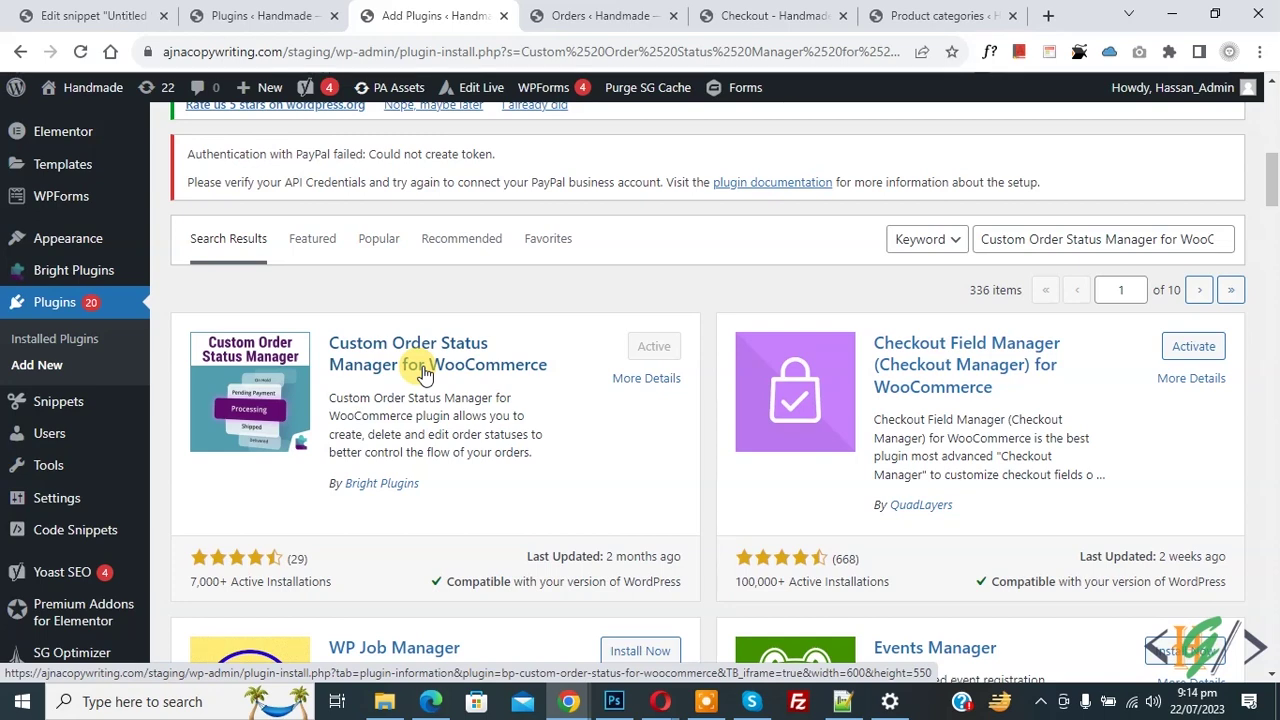
{"action": "scroll", "coordinate": [412, 415], "scroll_direction": "up", "scroll_amount": 2}
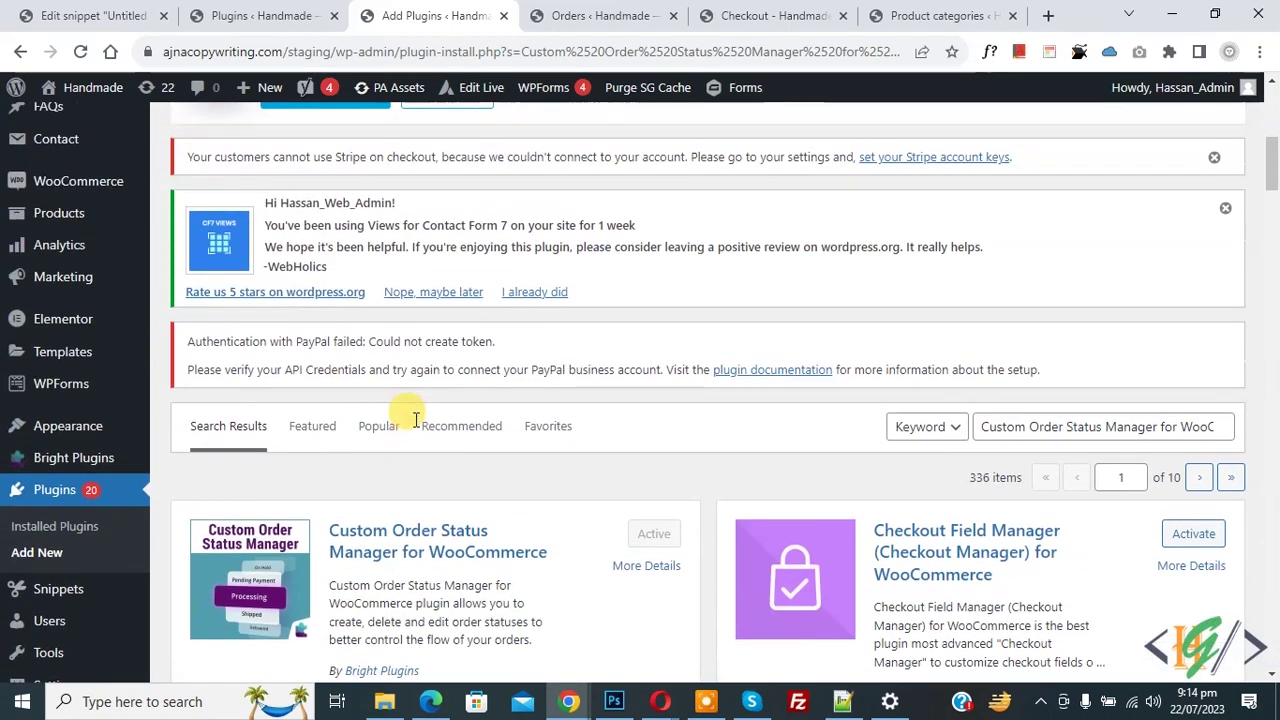
{"action": "mouse_move", "coordinate": [94, 182]}
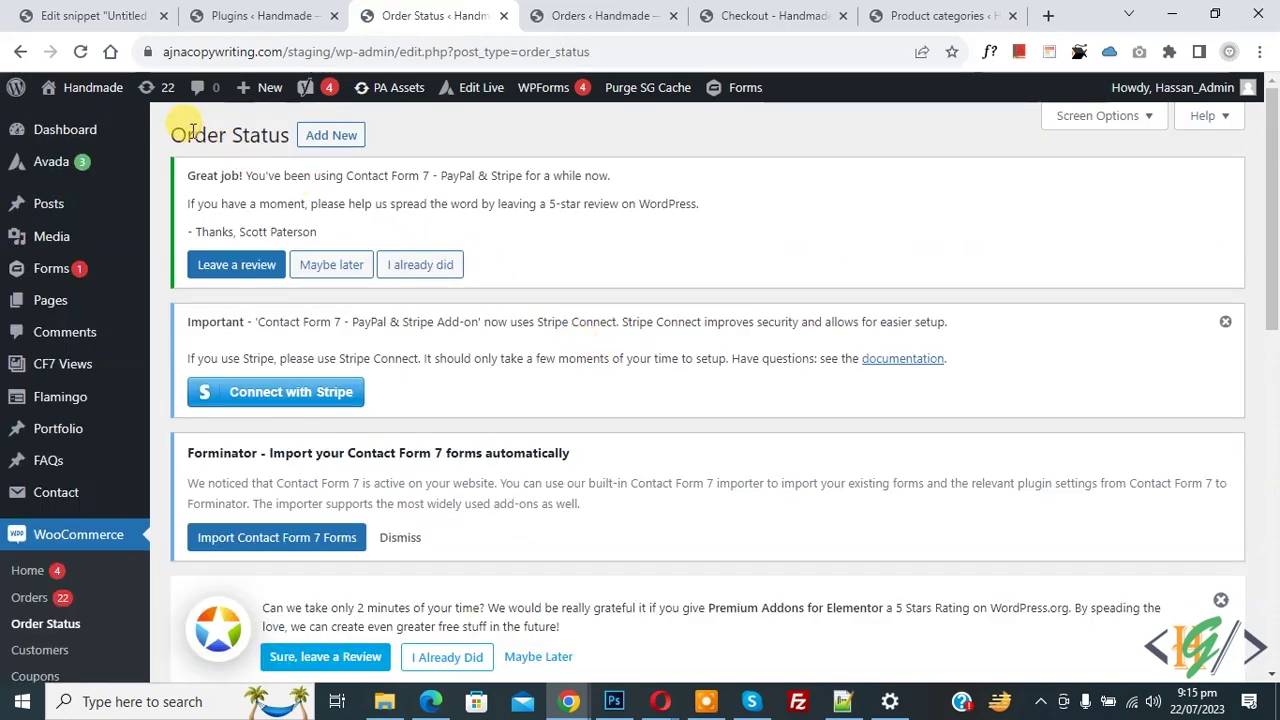
Add a new order status and enter 'PickUP' as its name
{"action": "left_click", "coordinate": [333, 135]}
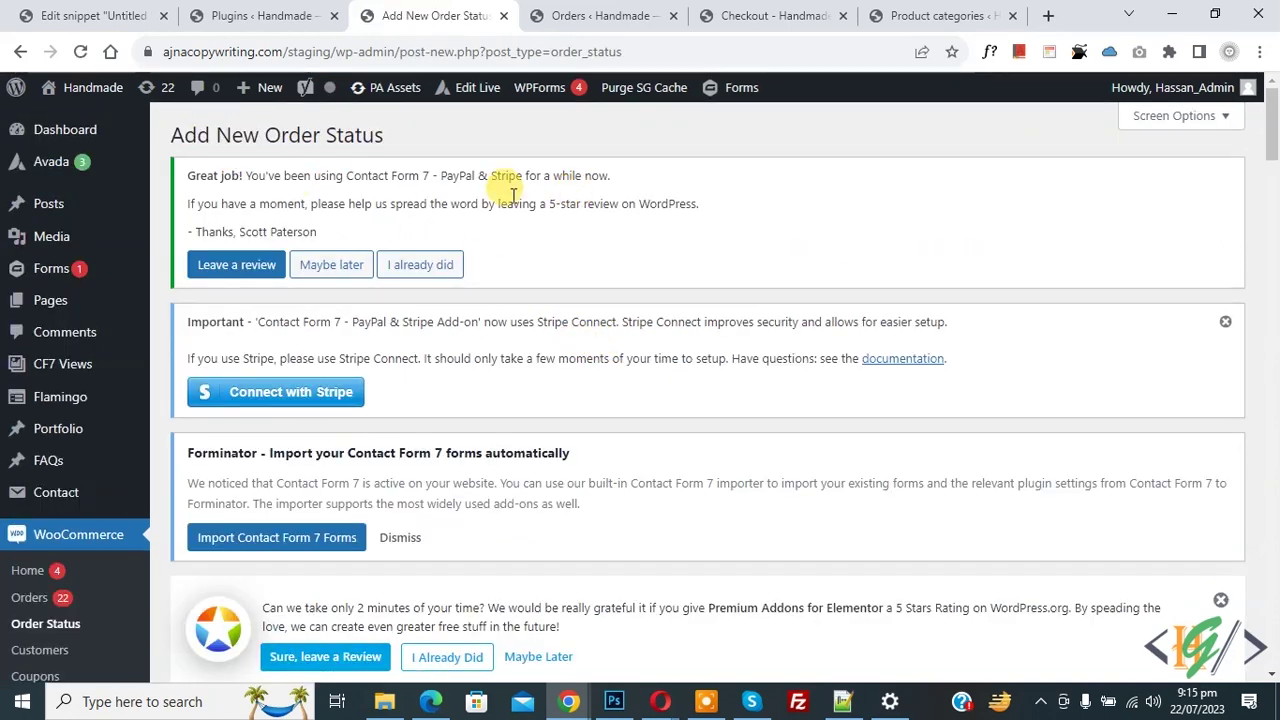
{"action": "left_click_drag", "start_coordinate": [170, 134], "coordinate": [400, 134]}
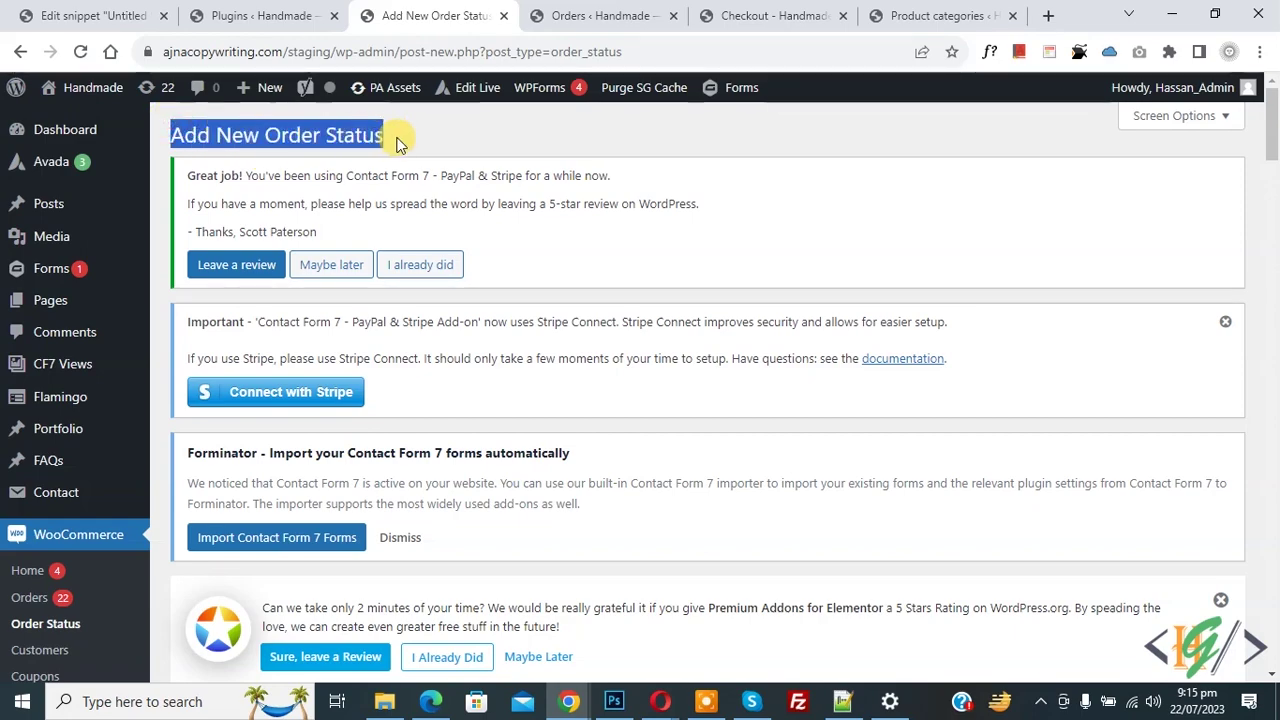
{"action": "left_click", "coordinate": [550, 175]}
{"action": "scroll", "coordinate": [562, 200], "scroll_direction": "down", "scroll_amount": 6}
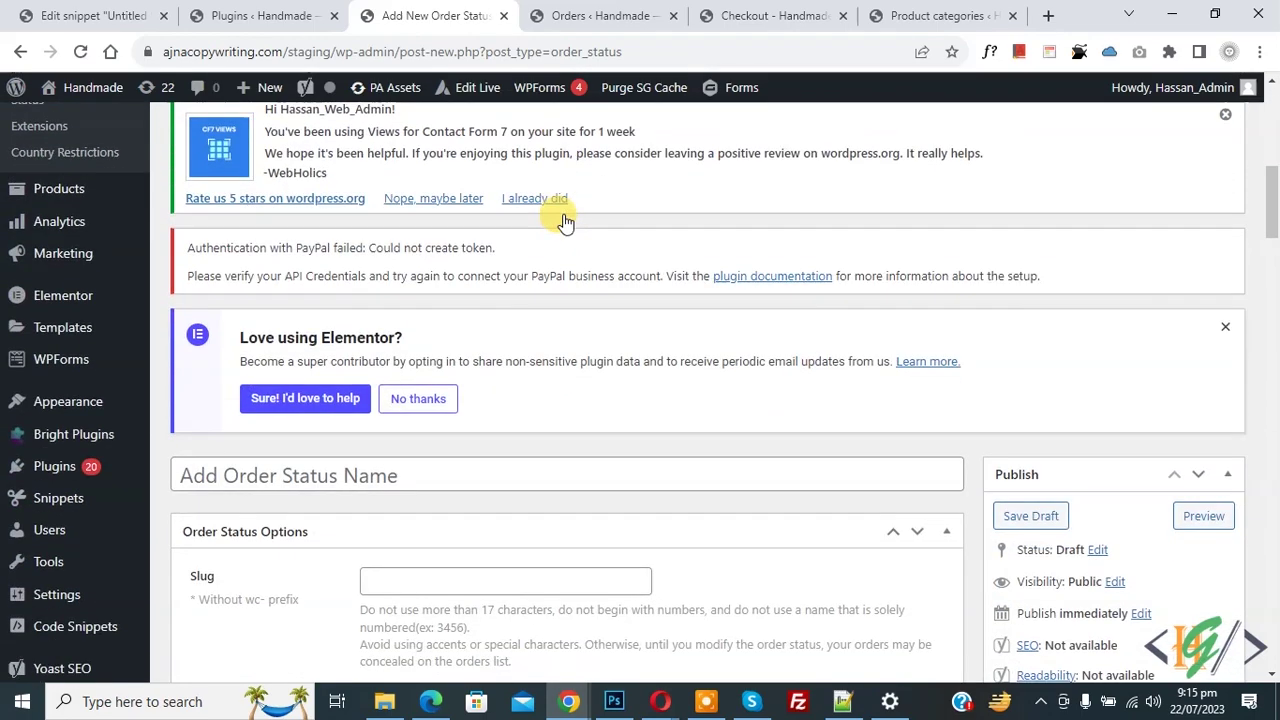
{"action": "scroll", "coordinate": [565, 222], "scroll_direction": "down", "scroll_amount": 2}
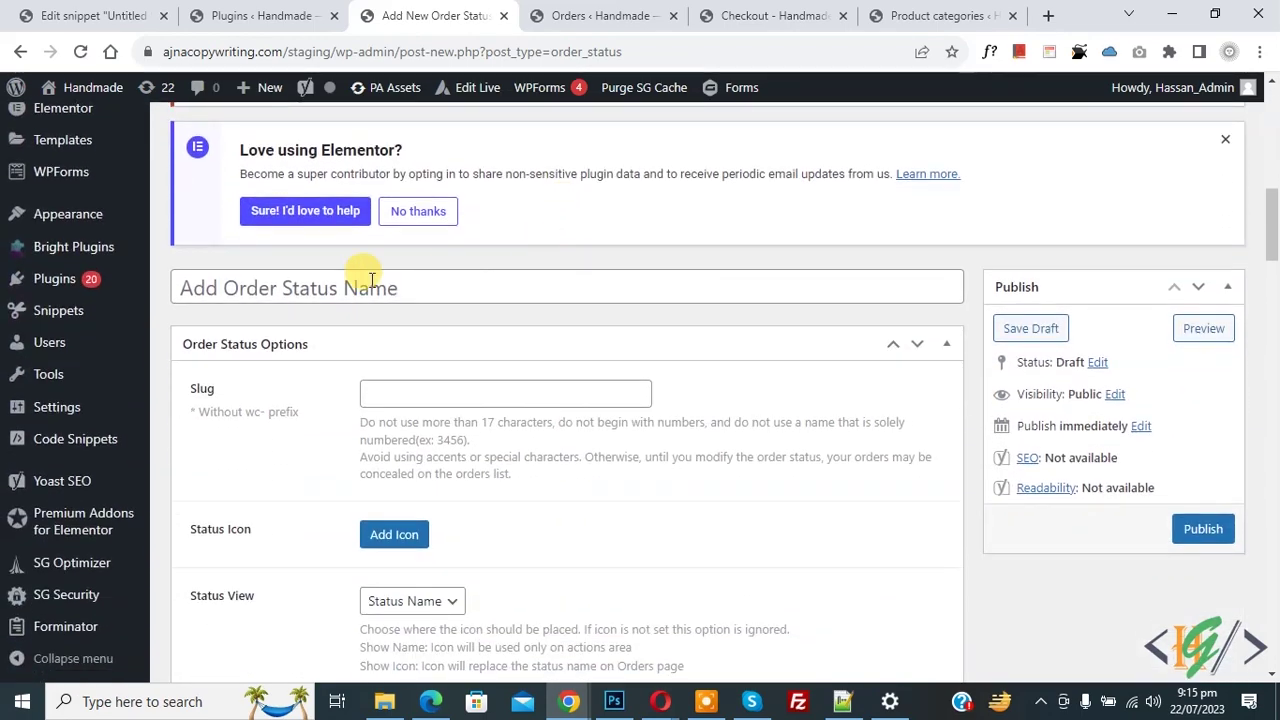
{"action": "left_click", "coordinate": [306, 287]}
{"action": "type", "text": "PickUP"}
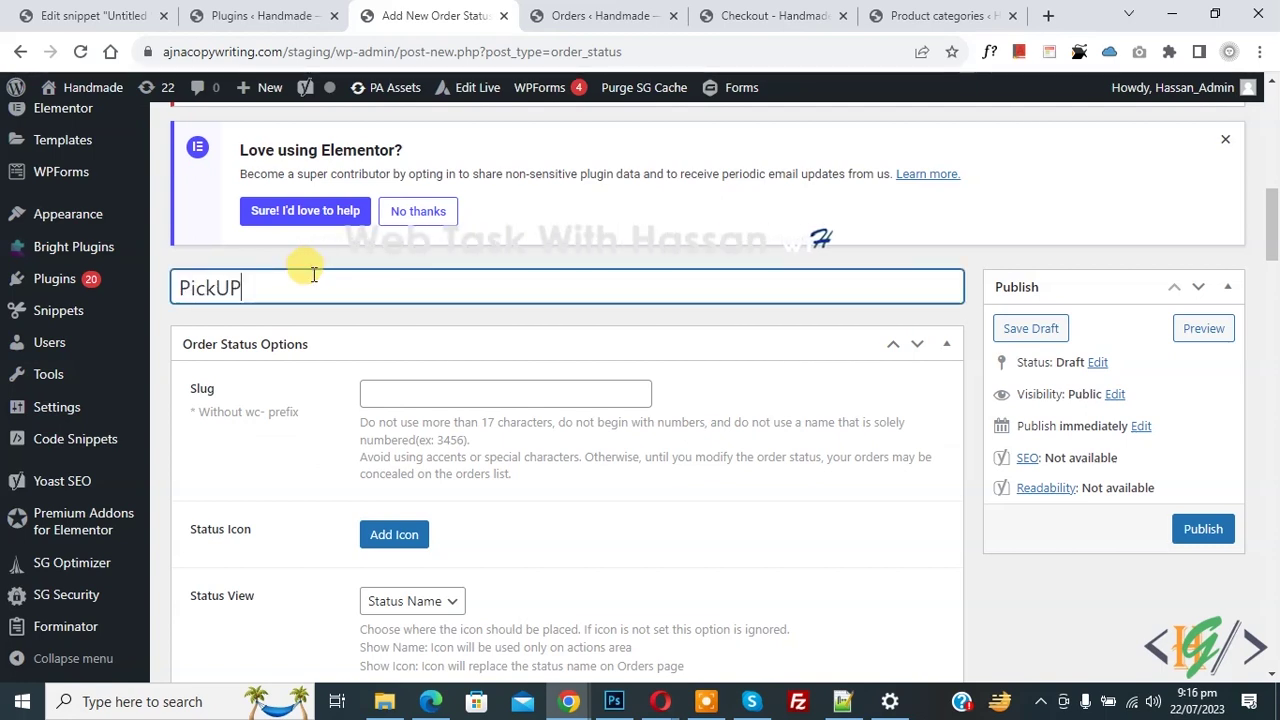
{"action": "left_click_drag", "start_coordinate": [280, 287], "coordinate": [175, 287]}
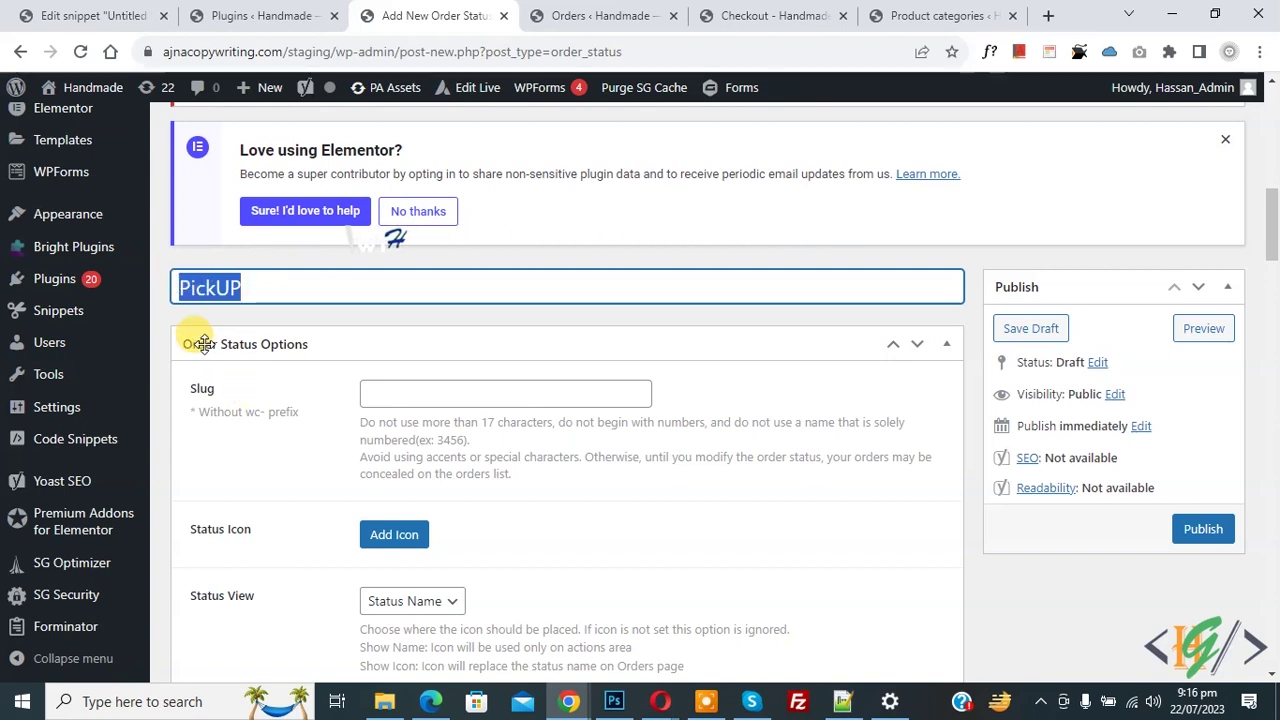
{"action": "scroll", "coordinate": [294, 333], "scroll_direction": "down", "scroll_amount": 1}
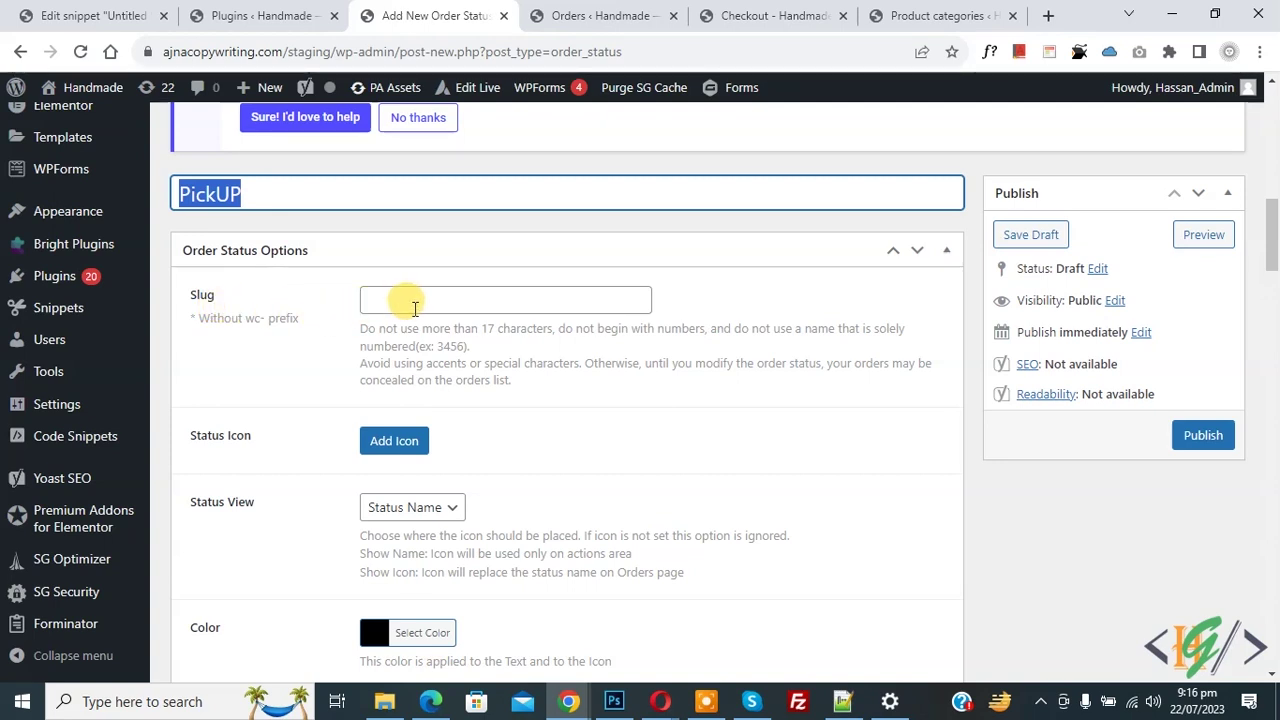
Set the slug to 'pickup' and leave Status View on Status Name
{"action": "left_click", "coordinate": [415, 310]}
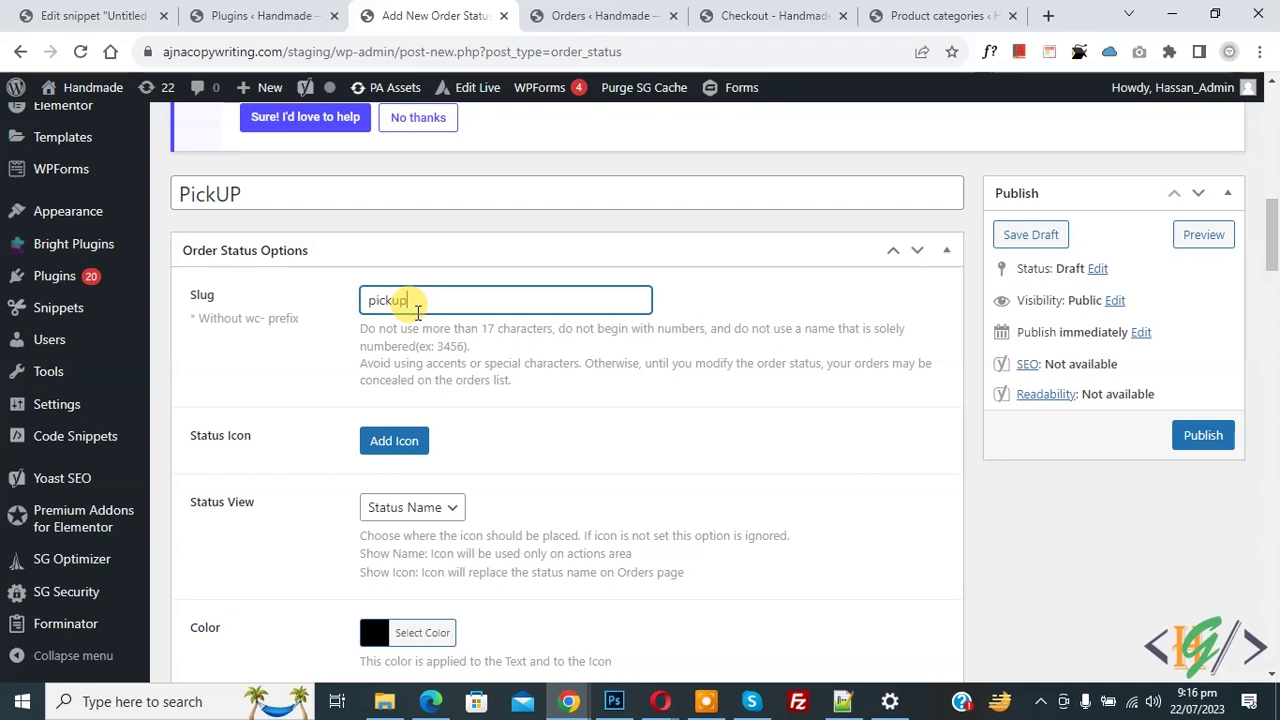
{"action": "scroll", "coordinate": [416, 305], "scroll_direction": "down", "scroll_amount": 1}
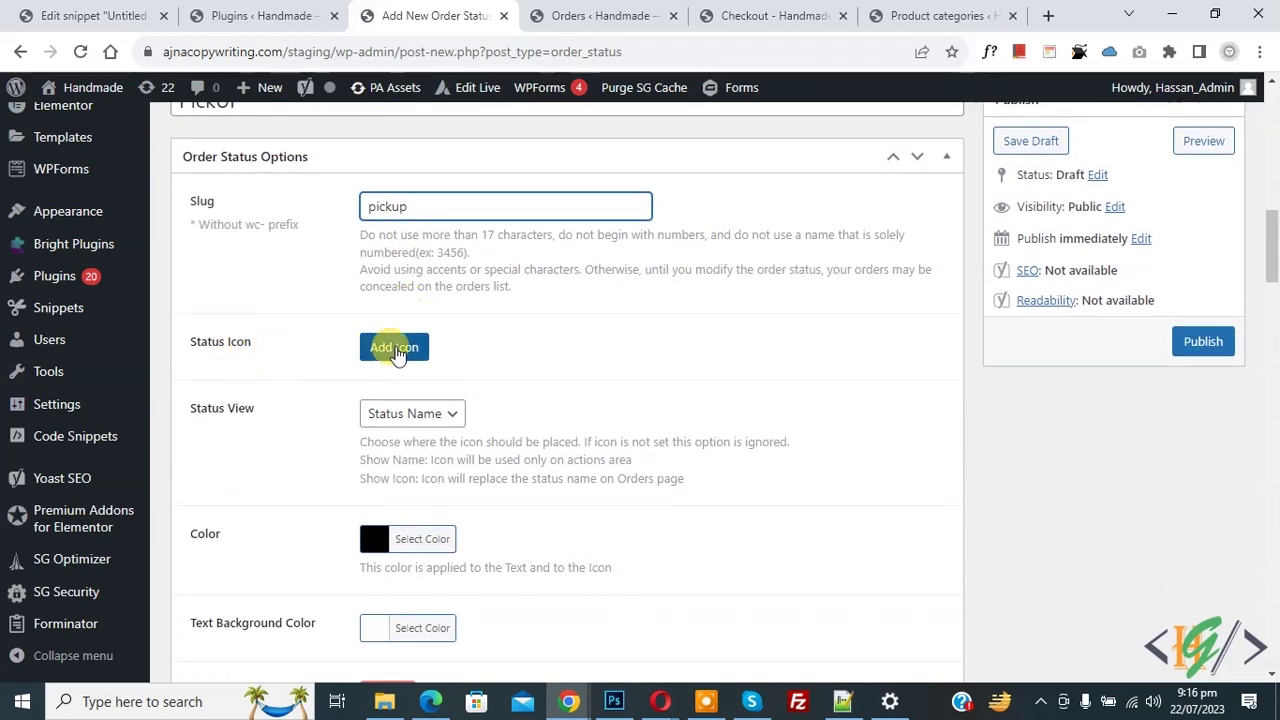
{"action": "scroll", "coordinate": [335, 352], "scroll_direction": "down", "scroll_amount": 1}
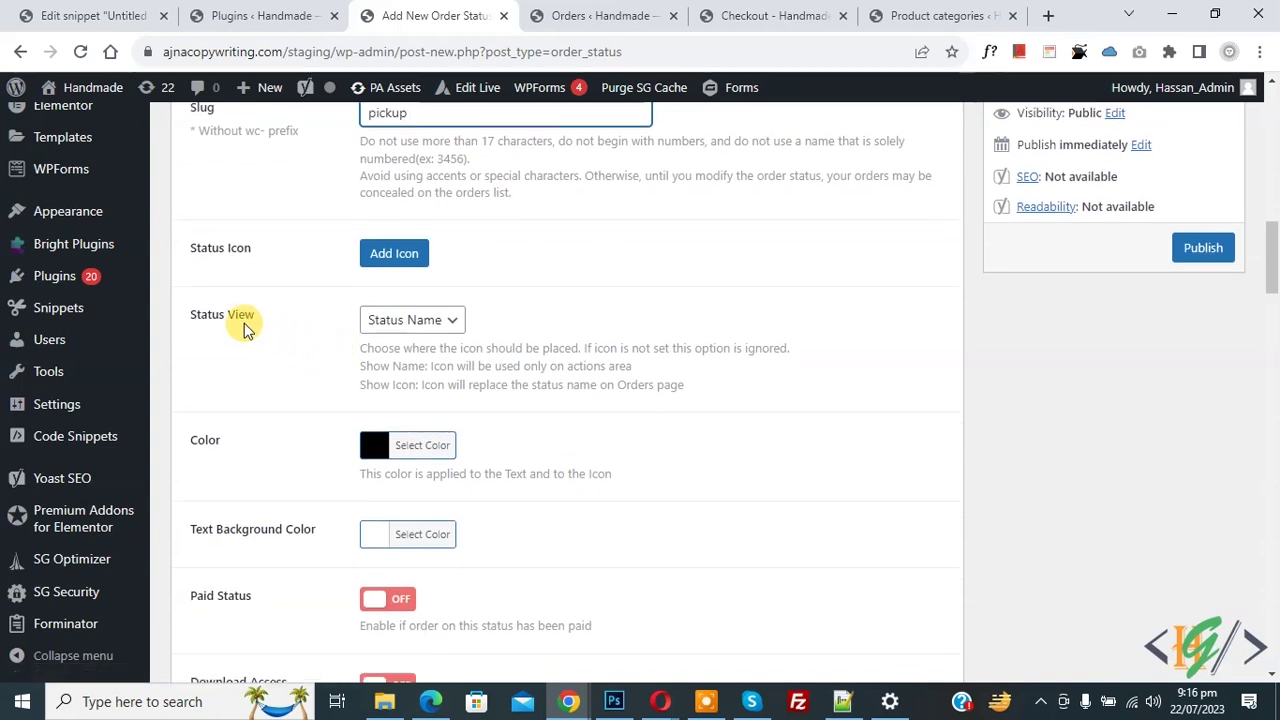
{"action": "left_click", "coordinate": [421, 330]}
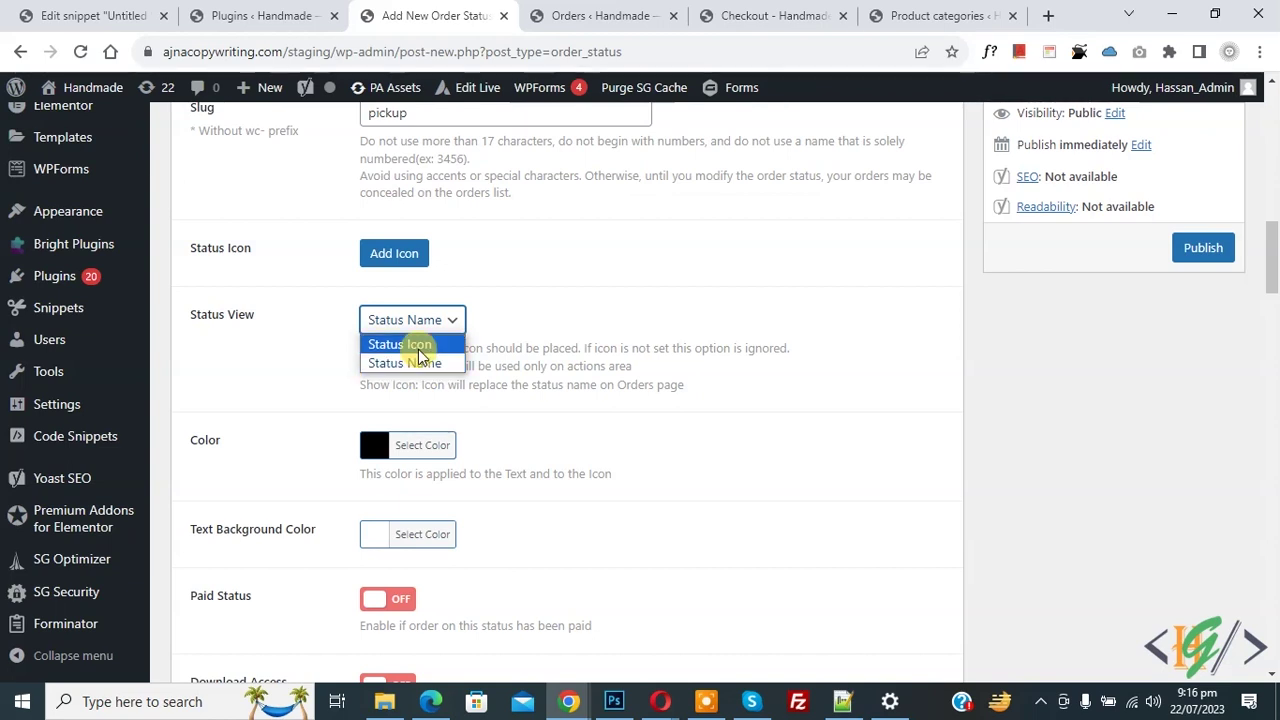
{"action": "left_click", "coordinate": [418, 364]}
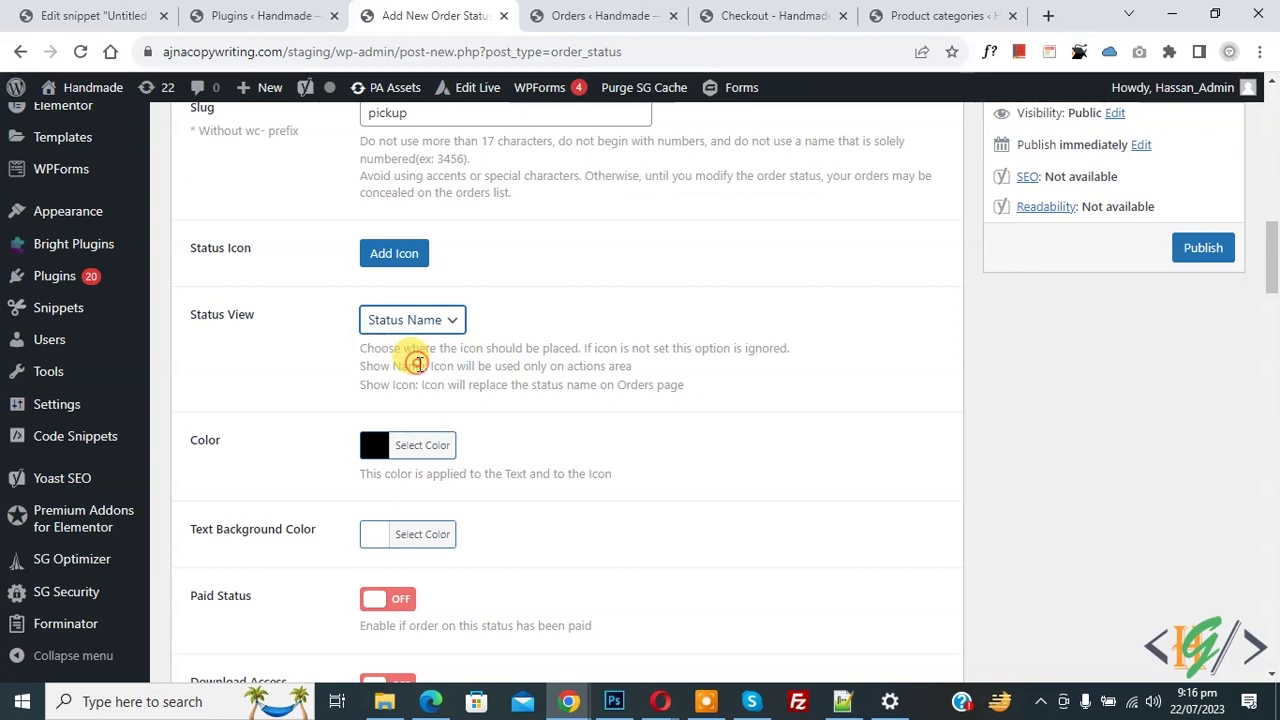
{"action": "scroll", "coordinate": [340, 332], "scroll_direction": "down", "scroll_amount": 1}
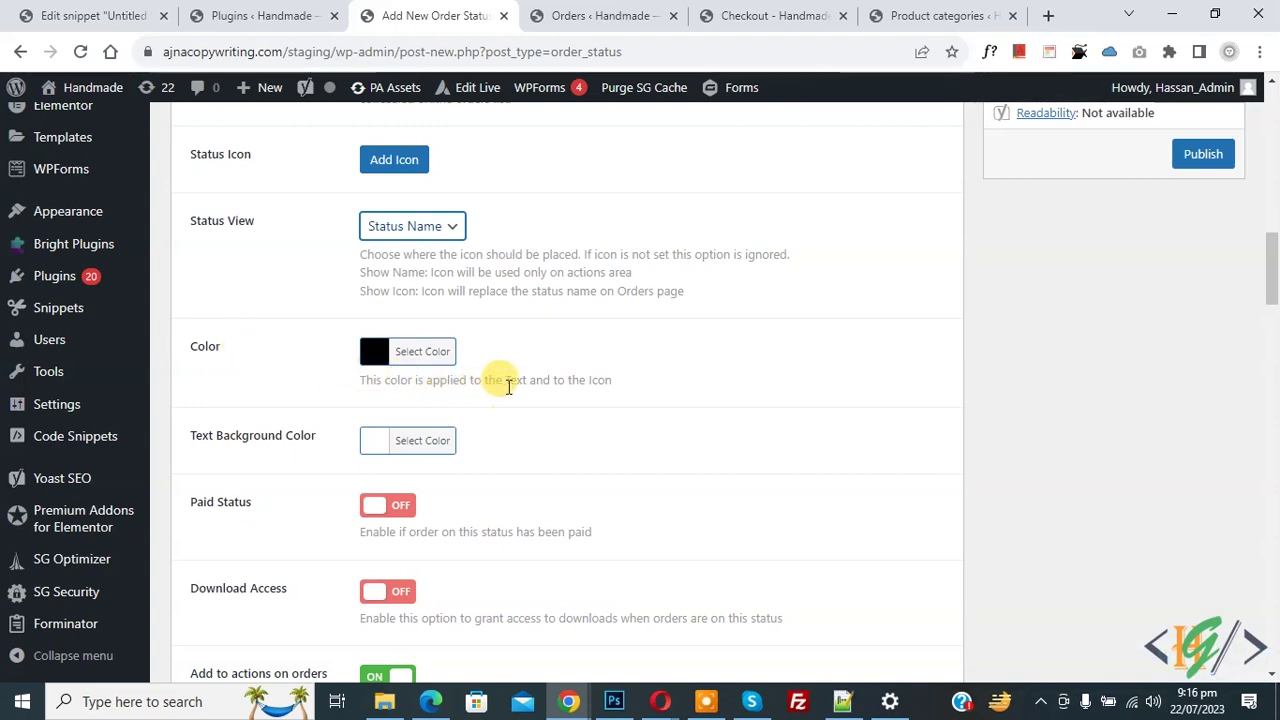
Set the status Color to the red preset
{"action": "left_click", "coordinate": [373, 360]}
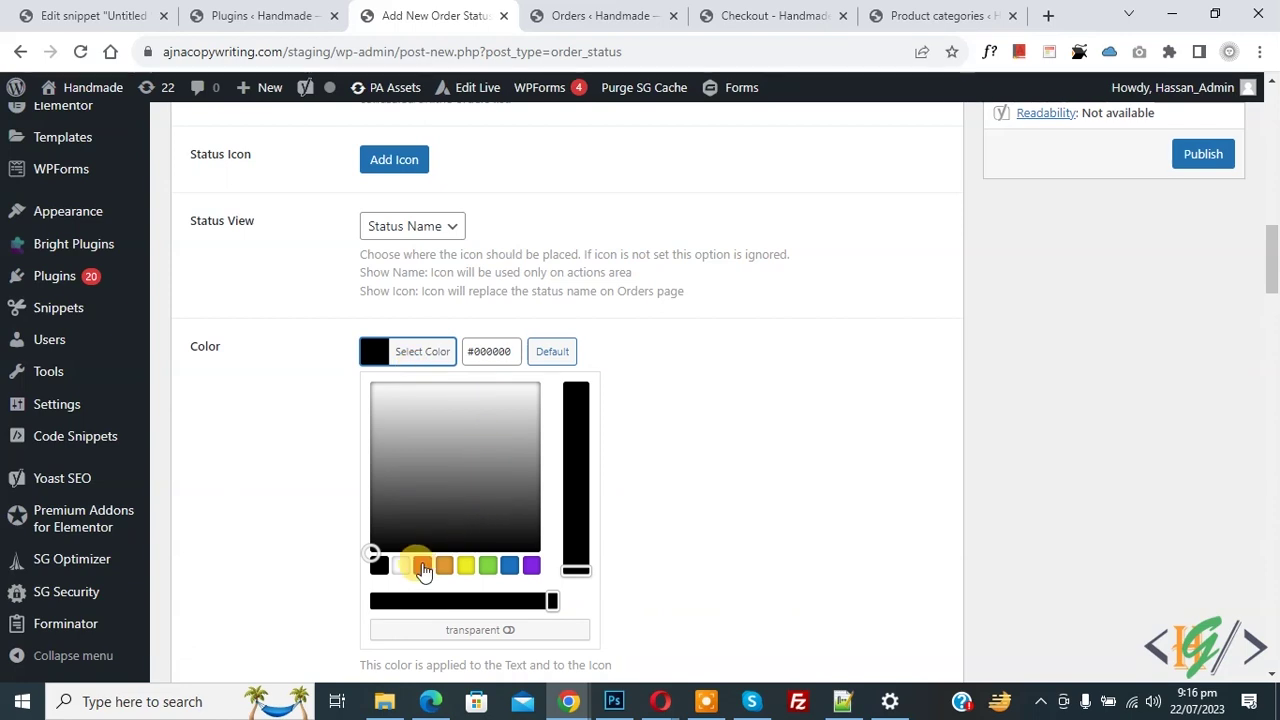
{"action": "left_click", "coordinate": [421, 565]}
{"action": "left_click", "coordinate": [332, 384]}
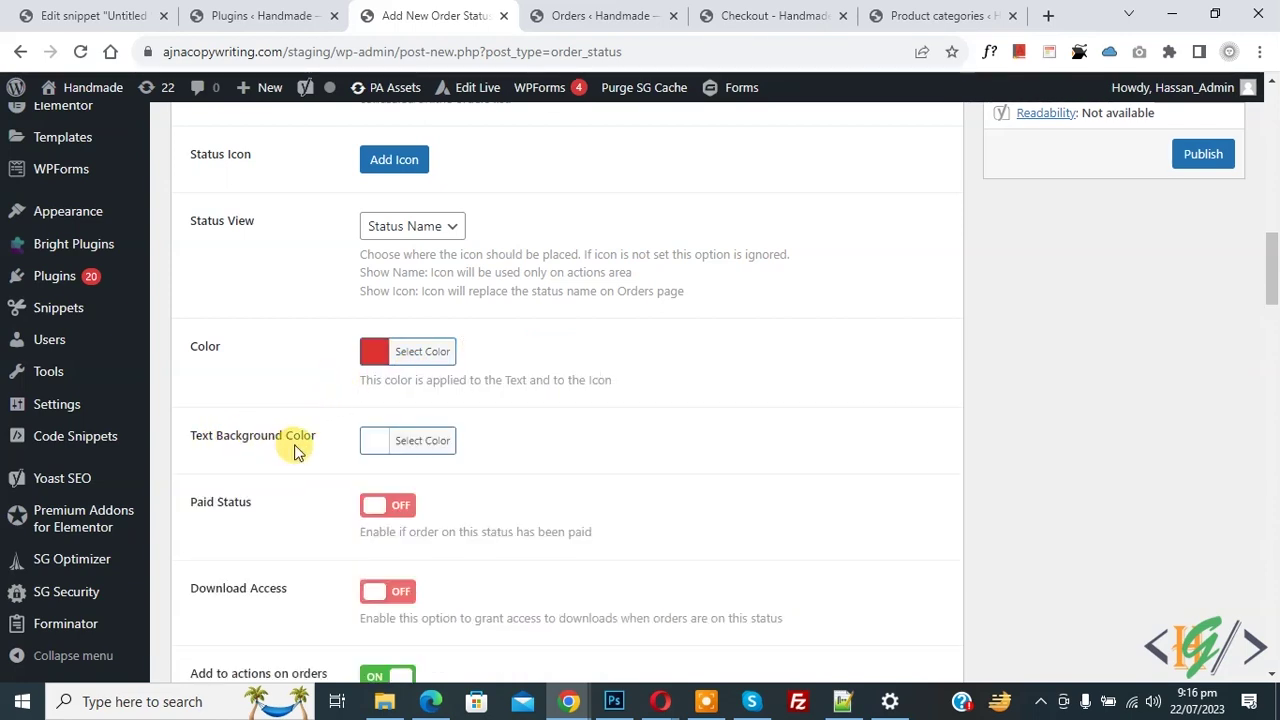
Set the Text Background Color to a light grey
{"action": "left_click", "coordinate": [380, 441]}
{"action": "mouse_move", "coordinate": [485, 498]}
{"action": "left_mouse_down"}
{"action": "mouse_move", "coordinate": [526, 565]}
{"action": "mouse_move", "coordinate": [526, 523]}
{"action": "left_mouse_up"}
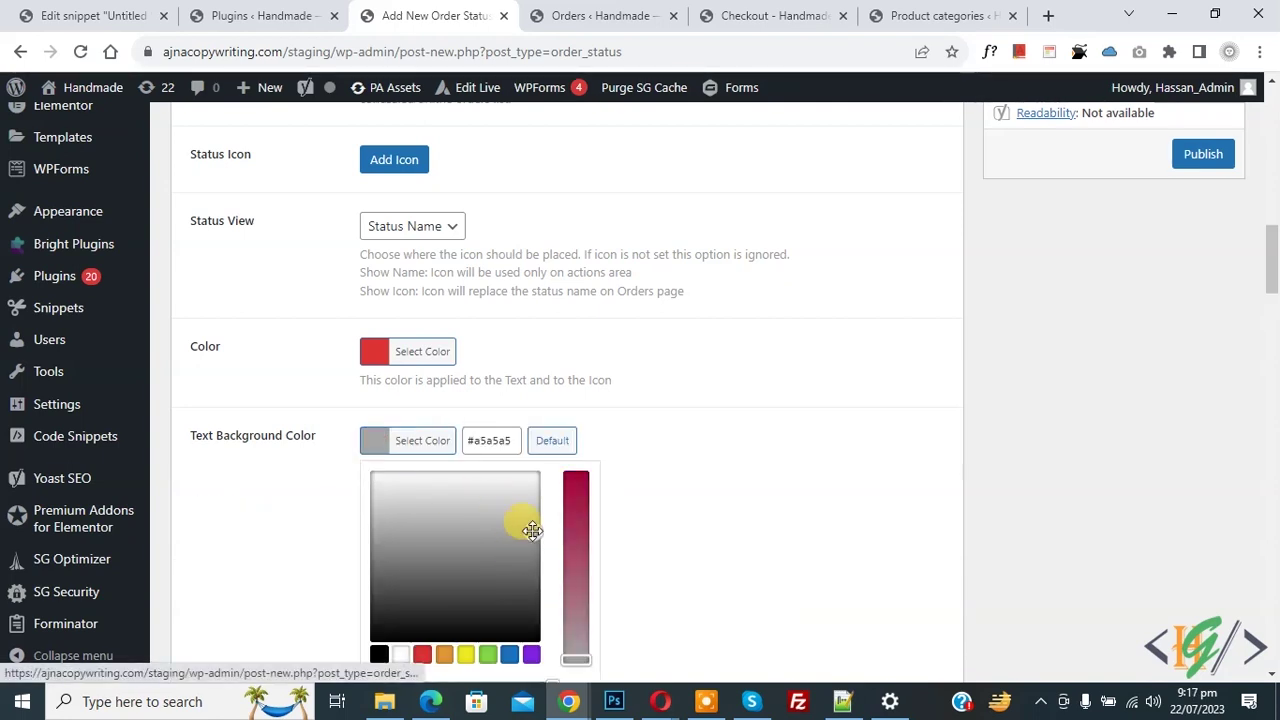
{"action": "left_click", "coordinate": [624, 417]}
{"action": "scroll", "coordinate": [385, 394], "scroll_direction": "down", "scroll_amount": 1}
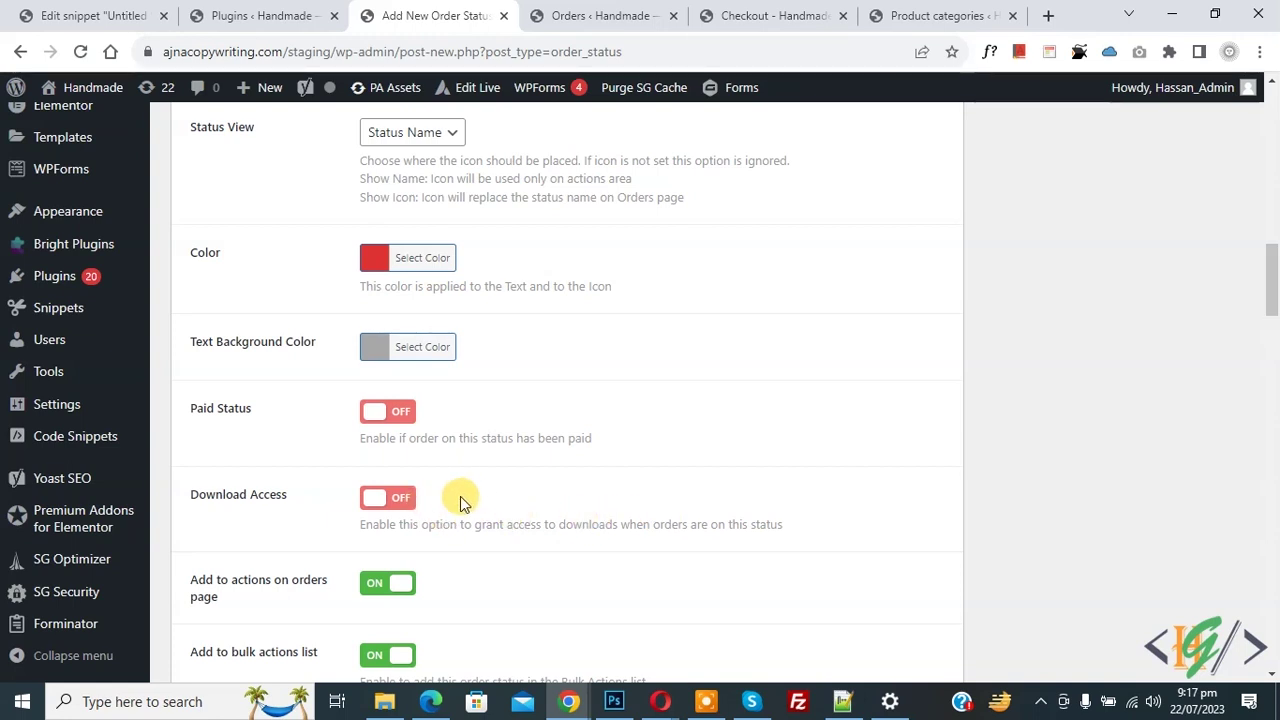
Turn on Edit Mode for the PickUP status
{"action": "scroll", "coordinate": [443, 428], "scroll_direction": "down", "scroll_amount": 2}
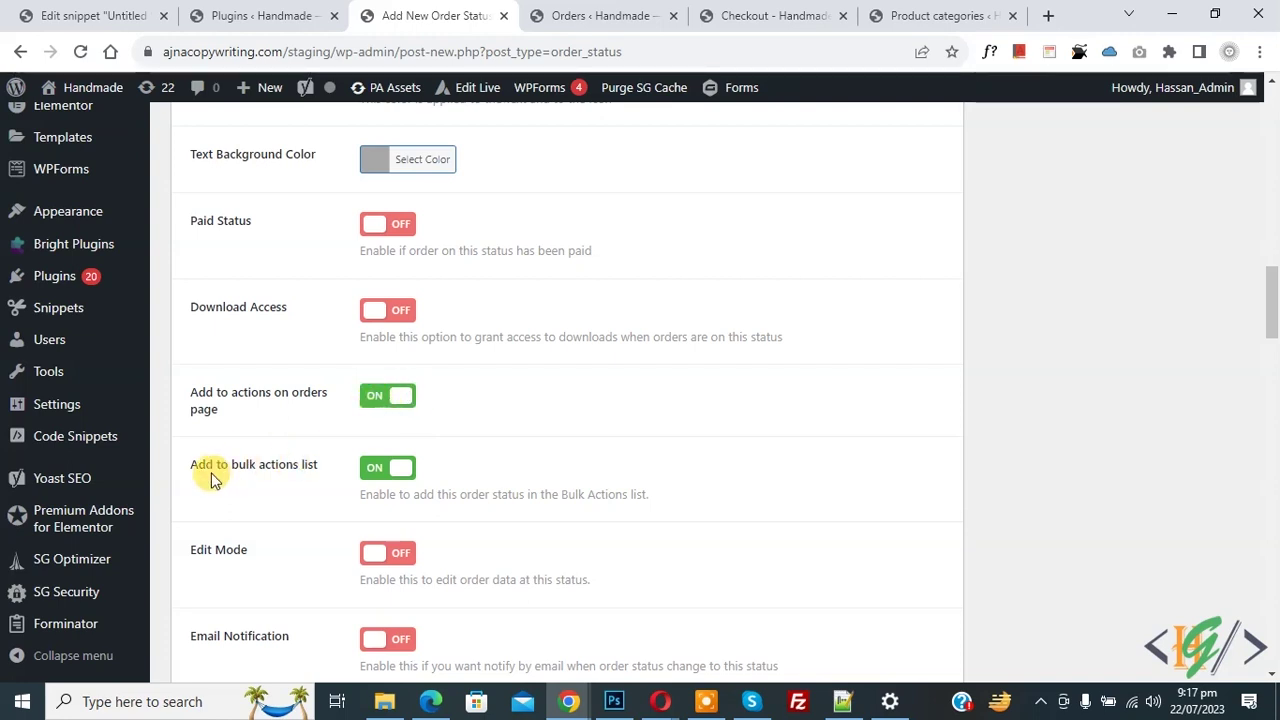
{"action": "scroll", "coordinate": [360, 460], "scroll_direction": "down", "scroll_amount": 1}
{"action": "left_click", "coordinate": [390, 485]}
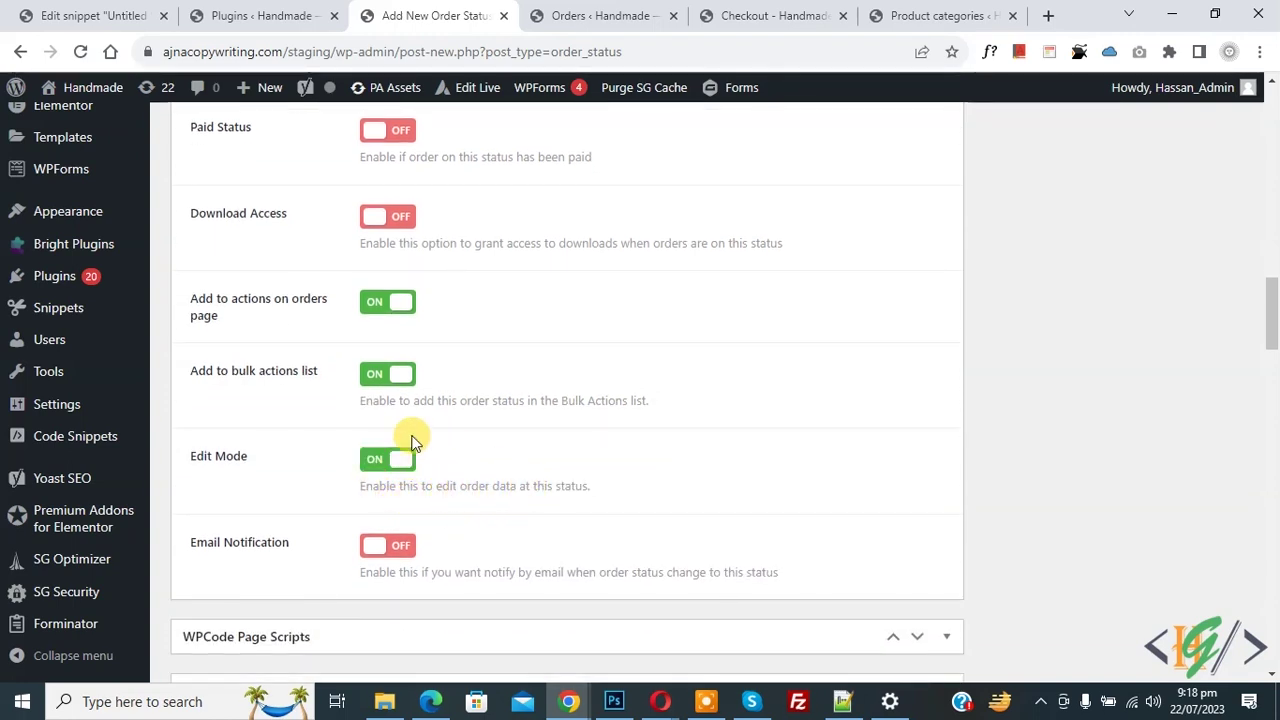
Keep Admin as the Email Recipient for the email notification
{"action": "scroll", "coordinate": [374, 441], "scroll_direction": "down", "scroll_amount": 1}
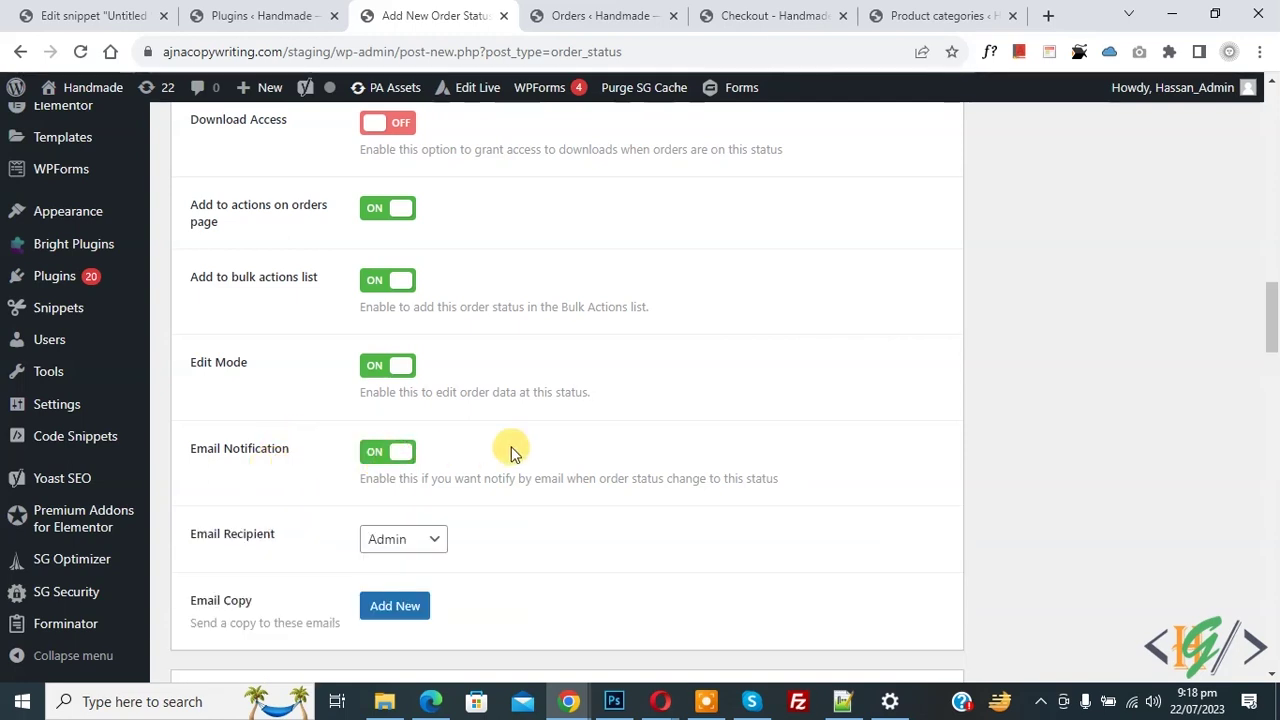
{"action": "scroll", "coordinate": [509, 449], "scroll_direction": "down", "scroll_amount": 1}
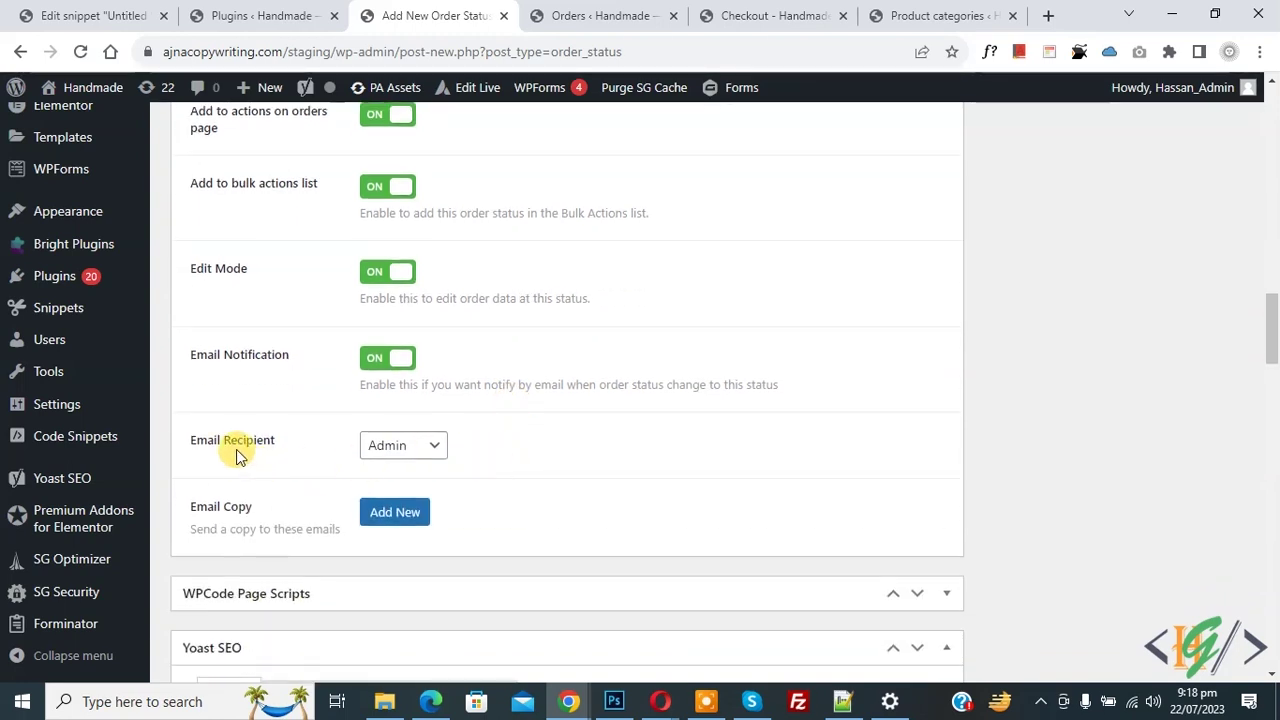
{"action": "left_click", "coordinate": [418, 454]}
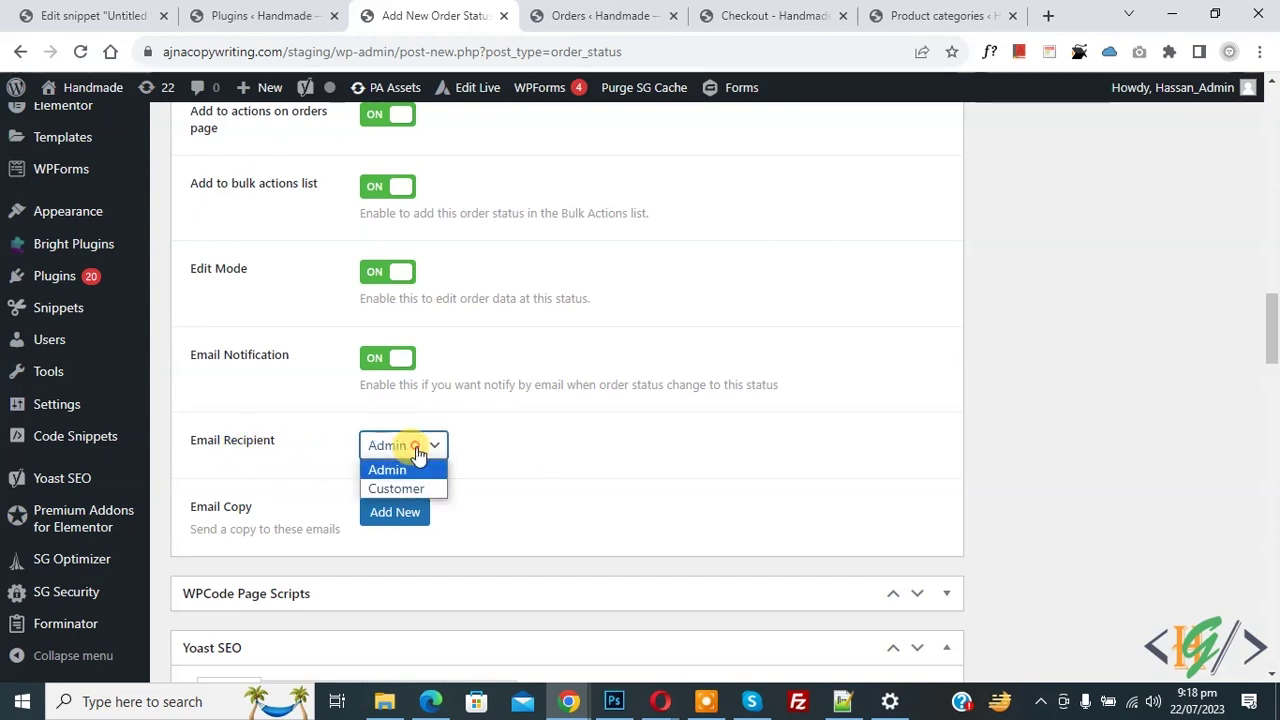
{"action": "left_click", "coordinate": [487, 453]}
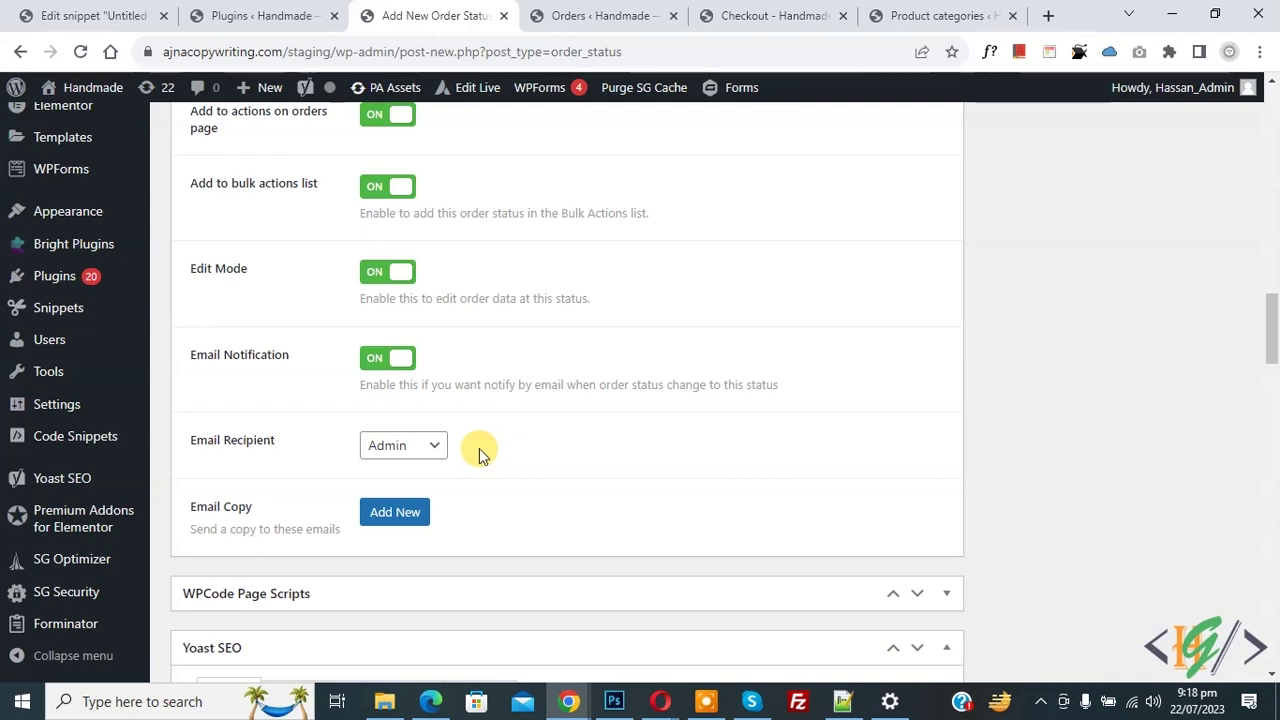
Change the Email Recipient to Customer and delete the empty Email Copy row
{"action": "left_click", "coordinate": [420, 455]}
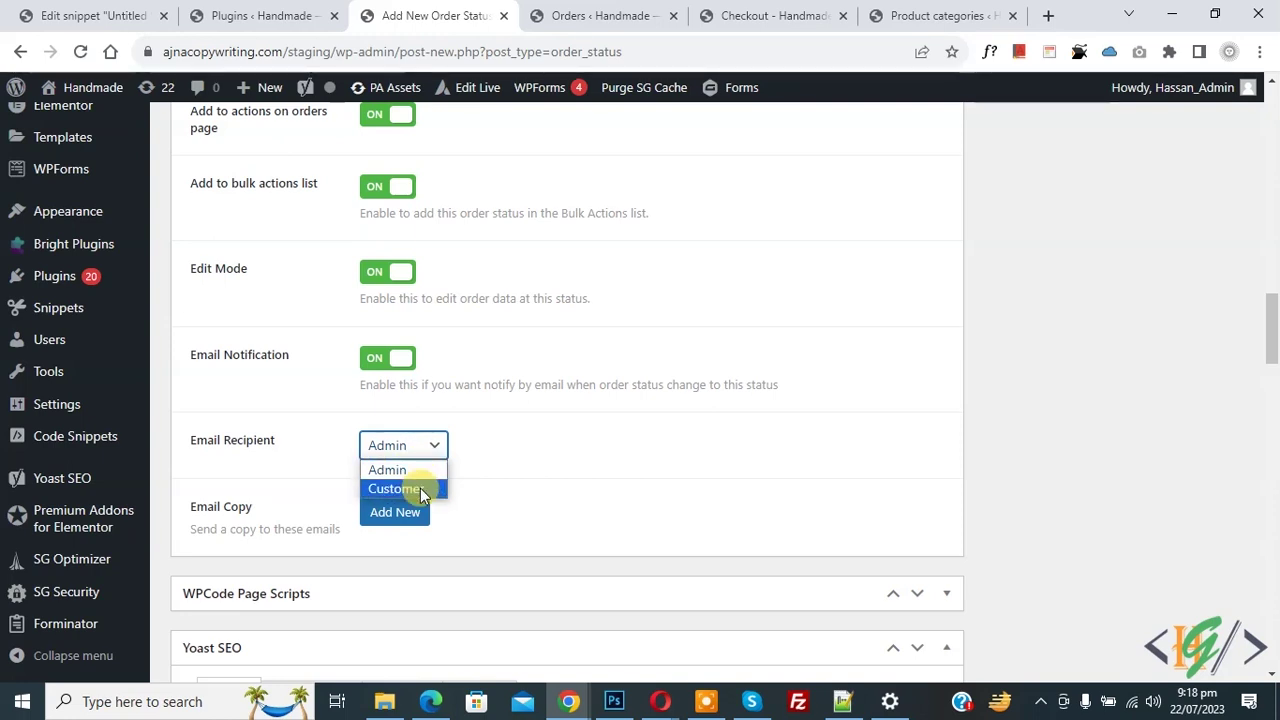
{"action": "left_click", "coordinate": [420, 488]}
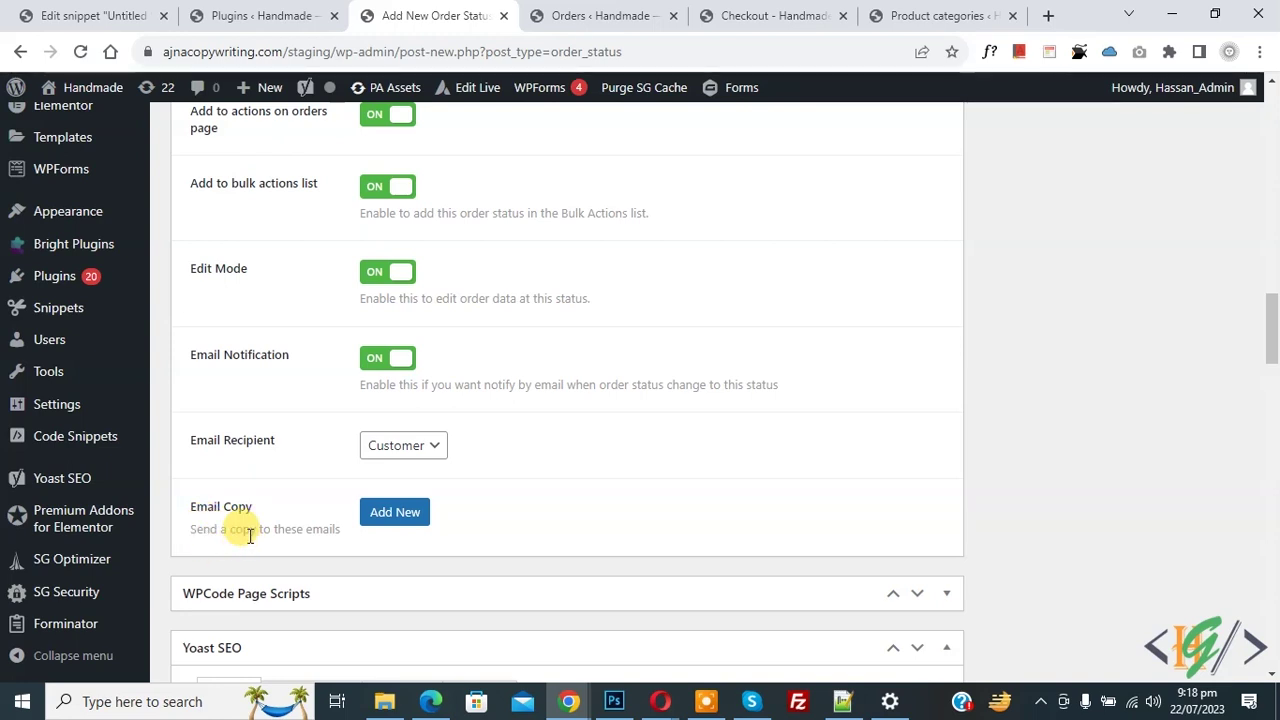
{"action": "left_click", "coordinate": [394, 516]}
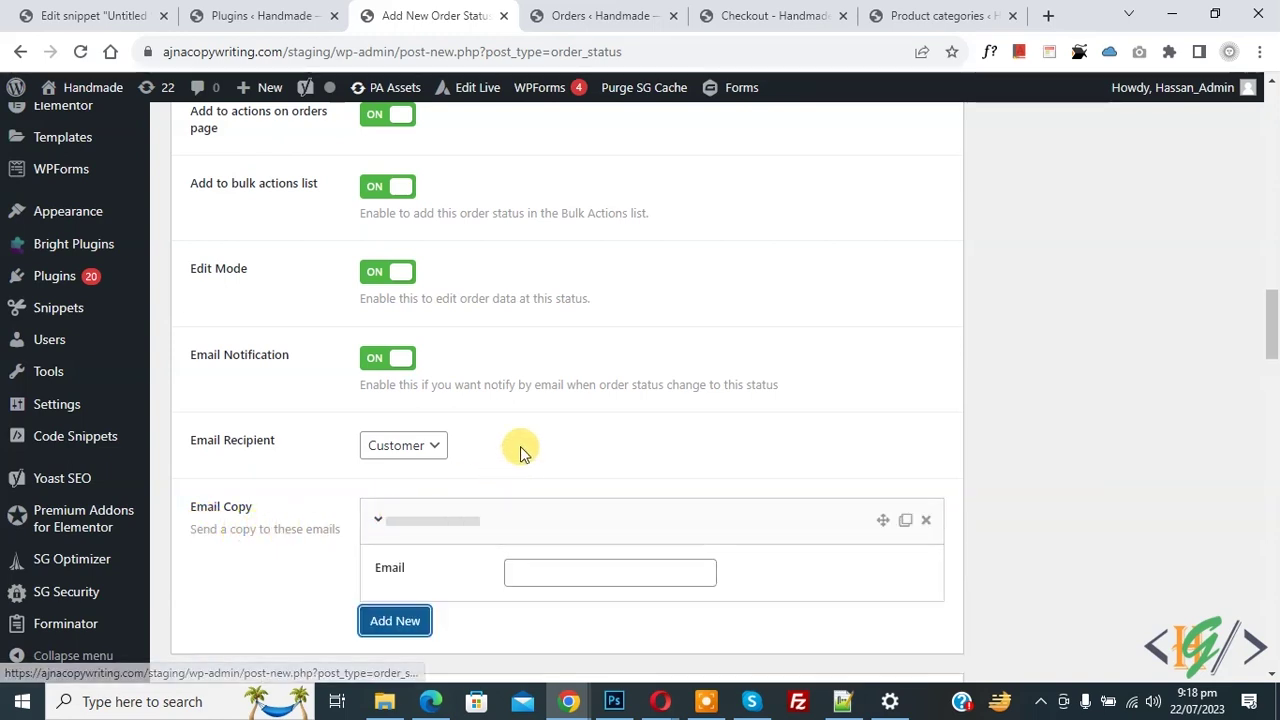
{"action": "scroll", "coordinate": [519, 450], "scroll_direction": "down", "scroll_amount": 1}
{"action": "scroll", "coordinate": [521, 445], "scroll_direction": "down", "scroll_amount": 1}
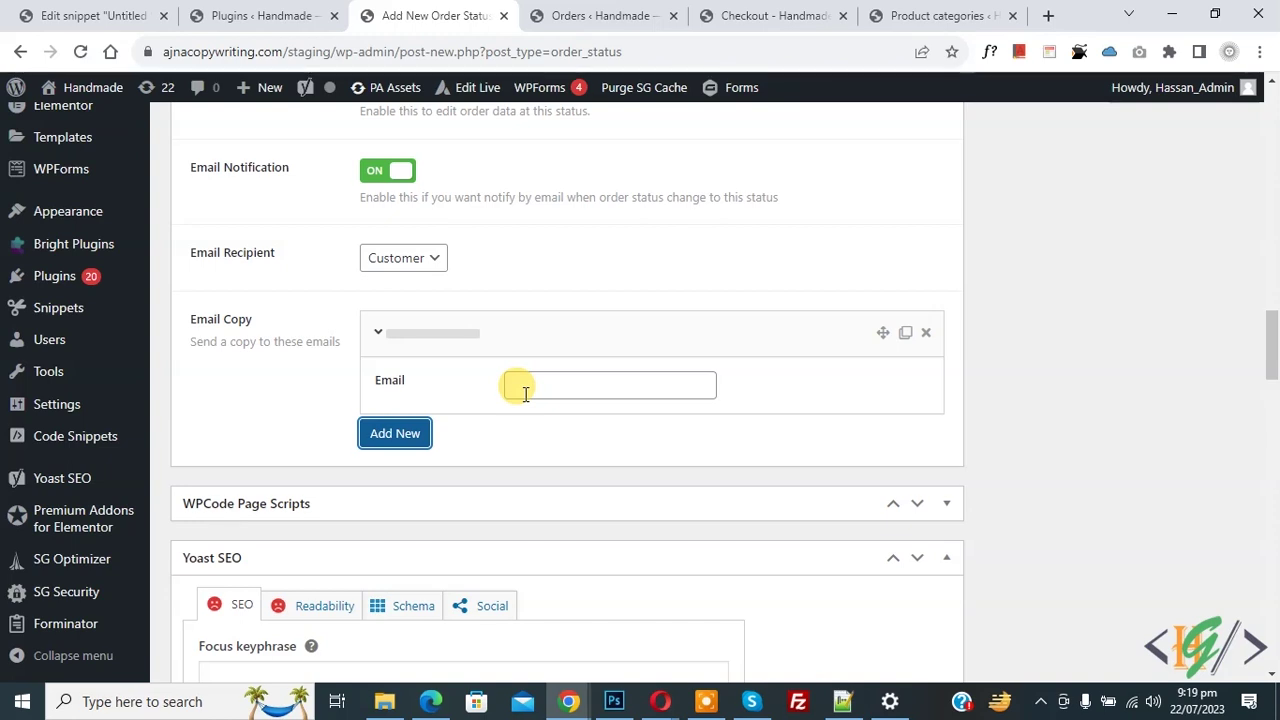
{"action": "left_click", "coordinate": [927, 334]}
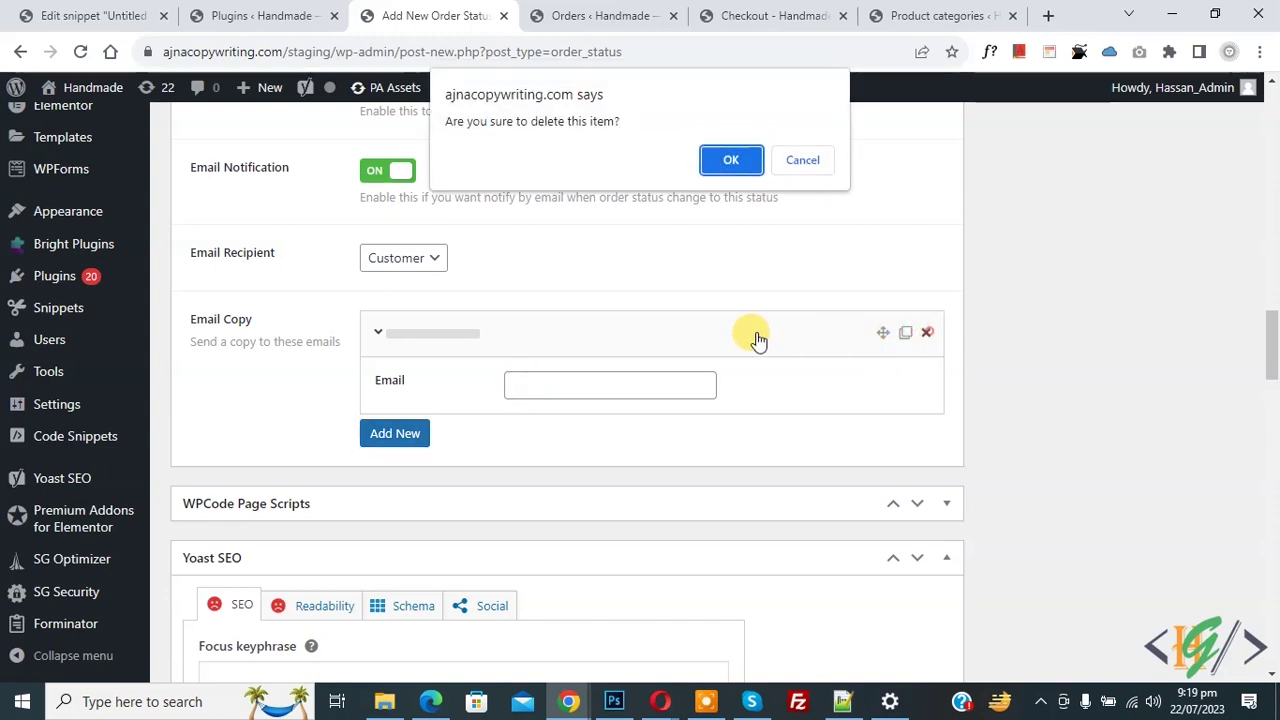
{"action": "left_click", "coordinate": [716, 159]}
{"action": "left_click_drag", "start_coordinate": [1271, 350], "coordinate": [1271, 210]}
Publish the PickUP order status
{"action": "left_click", "coordinate": [1203, 612]}
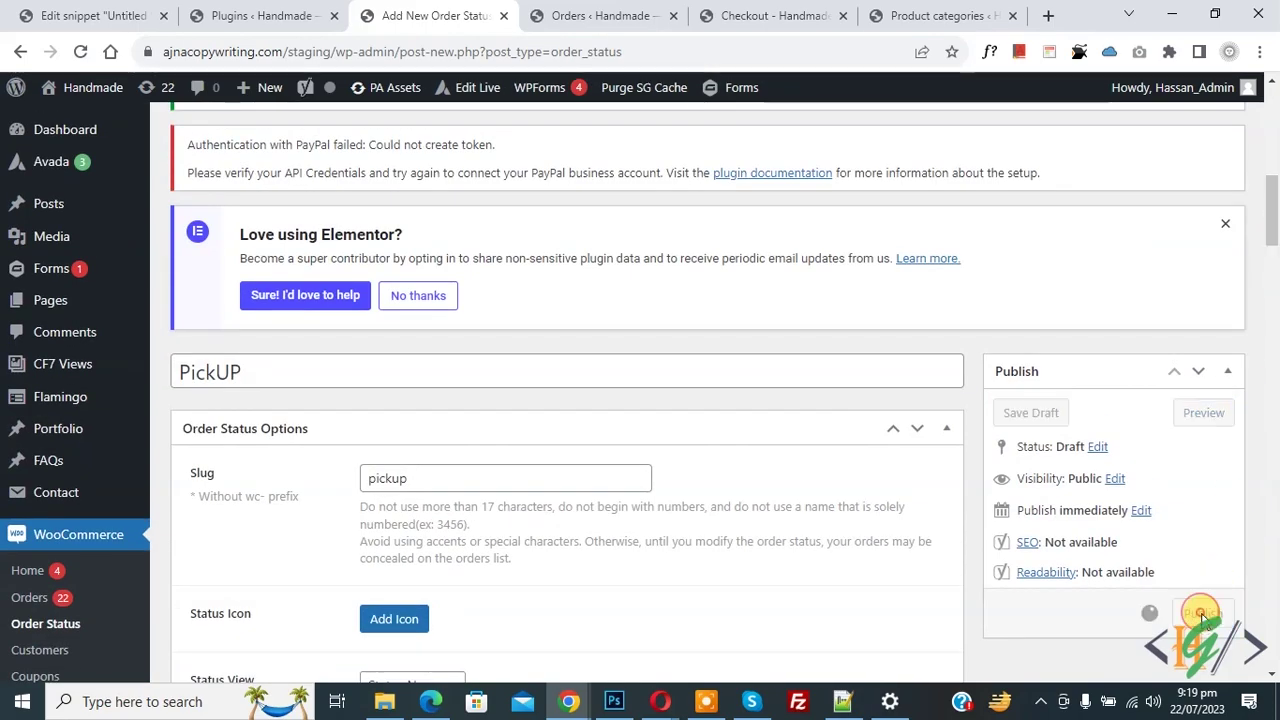
{"action": "scroll", "coordinate": [608, 280], "scroll_direction": "down", "scroll_amount": 1}
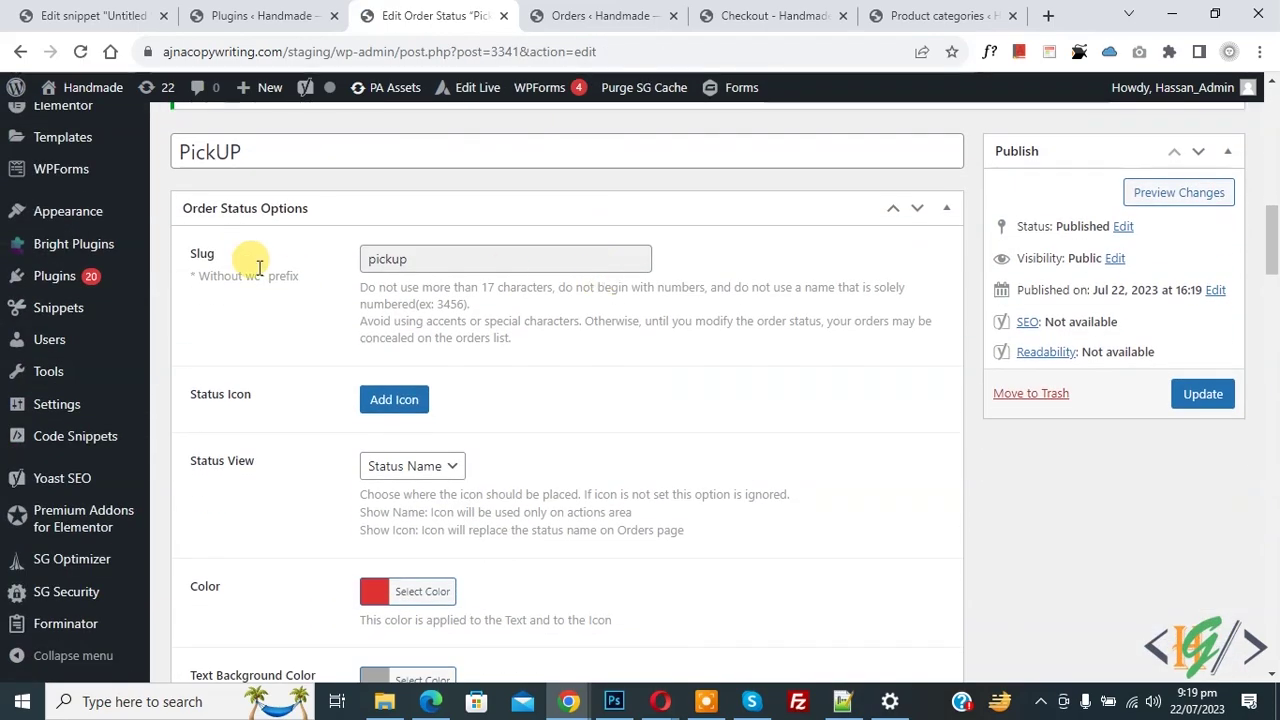
{"action": "scroll", "coordinate": [183, 229], "scroll_direction": "up", "scroll_amount": 1}
{"action": "scroll", "coordinate": [367, 275], "scroll_direction": "up", "scroll_amount": 3}
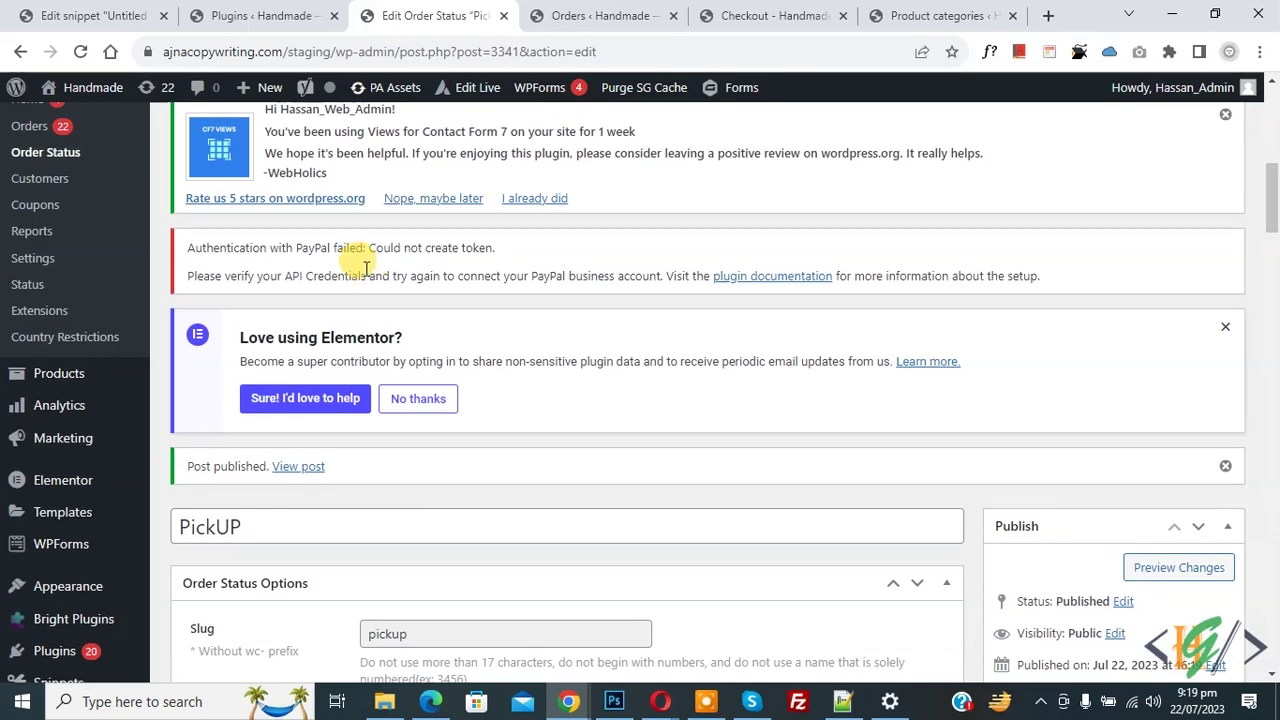
Open the Order Status list showing PickUP in red on grey, sent to Customer
{"action": "left_click", "coordinate": [48, 150]}
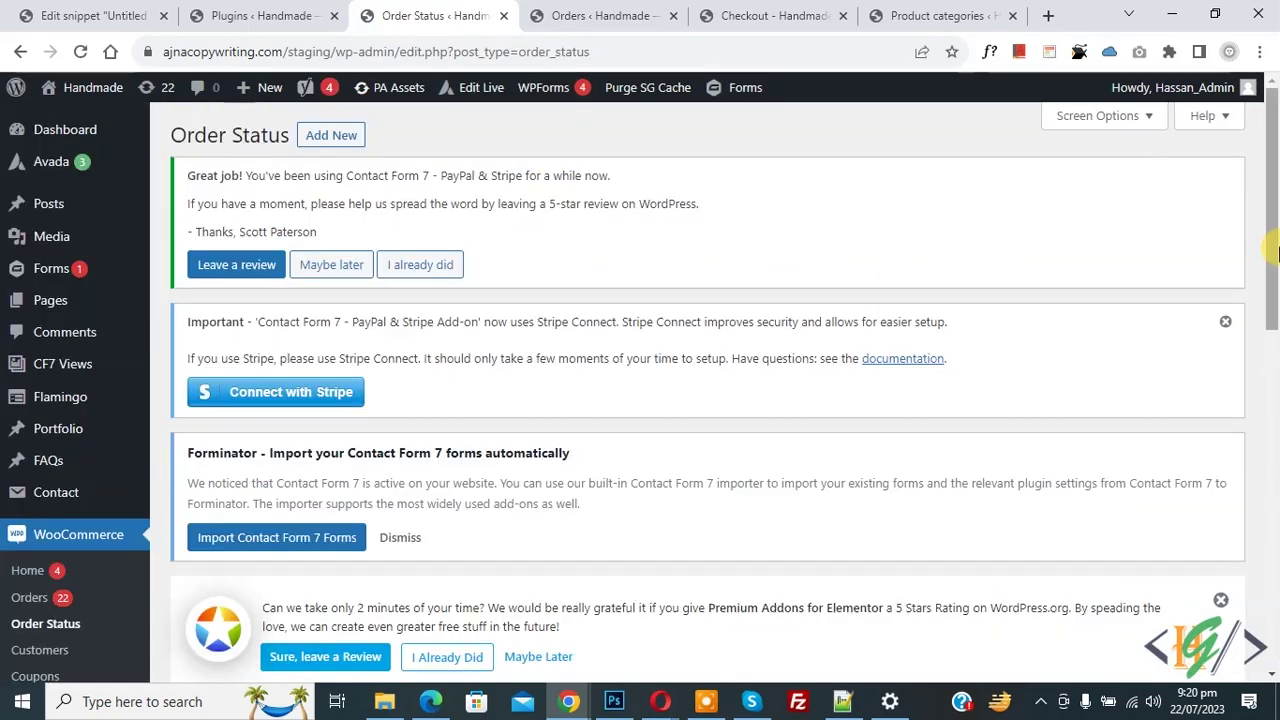
{"action": "scroll", "coordinate": [1188, 545], "scroll_direction": "down", "scroll_amount": 8}
{"action": "mouse_move", "coordinate": [300, 422]}
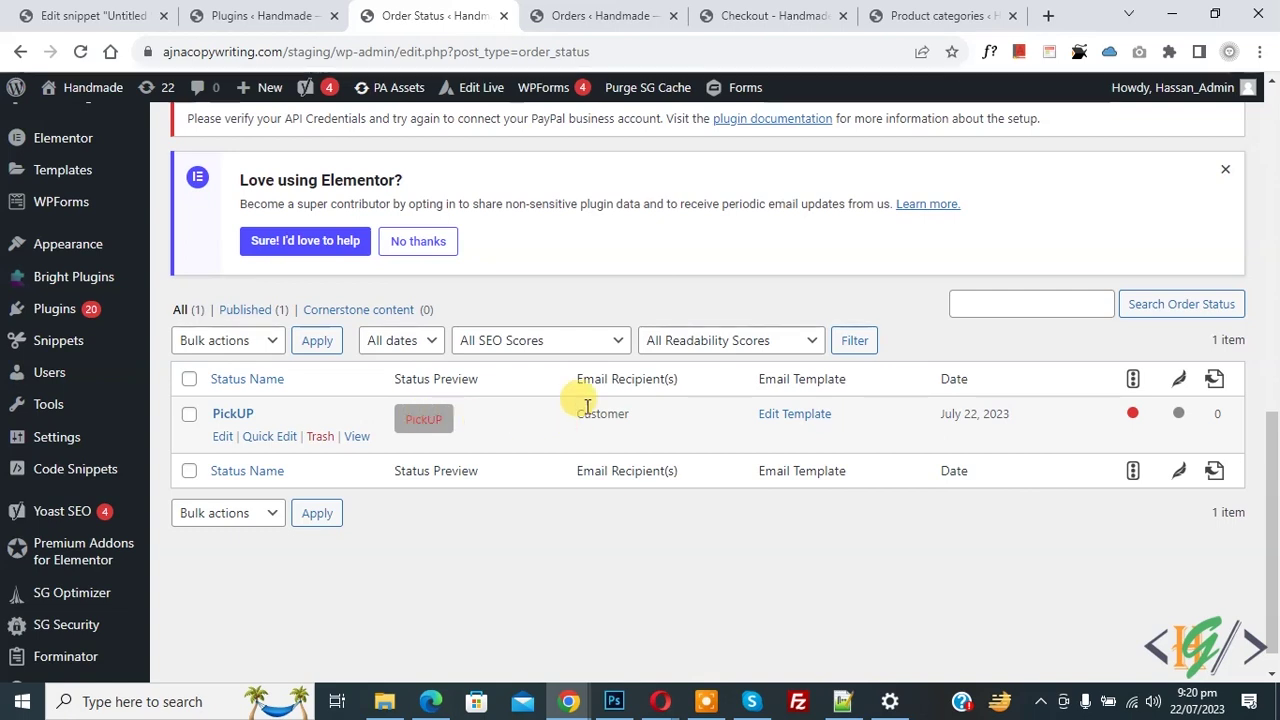
Open the PickUP email template settings in a new tab and review them
{"action": "right_click", "coordinate": [794, 422]}
{"action": "left_click", "coordinate": [830, 429]}
{"action": "key", "text": "ctrl+Tab"}
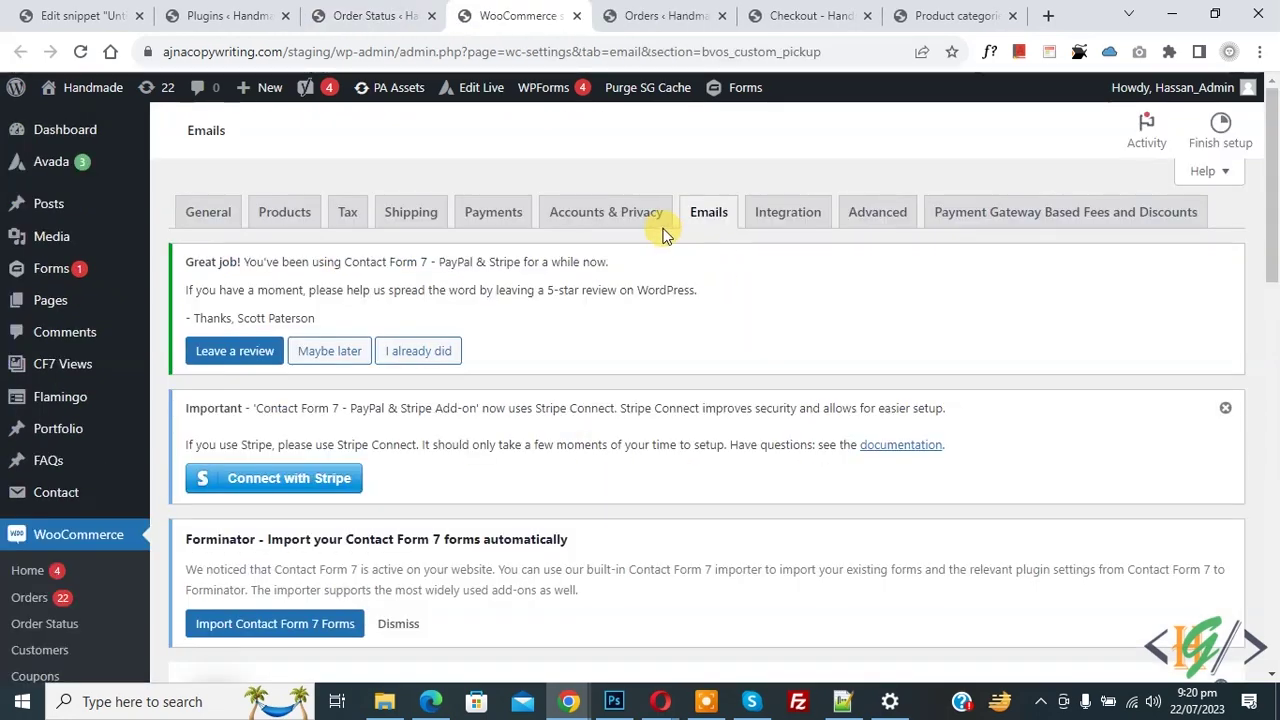
{"action": "left_click_drag", "start_coordinate": [1273, 175], "coordinate": [1275, 515]}
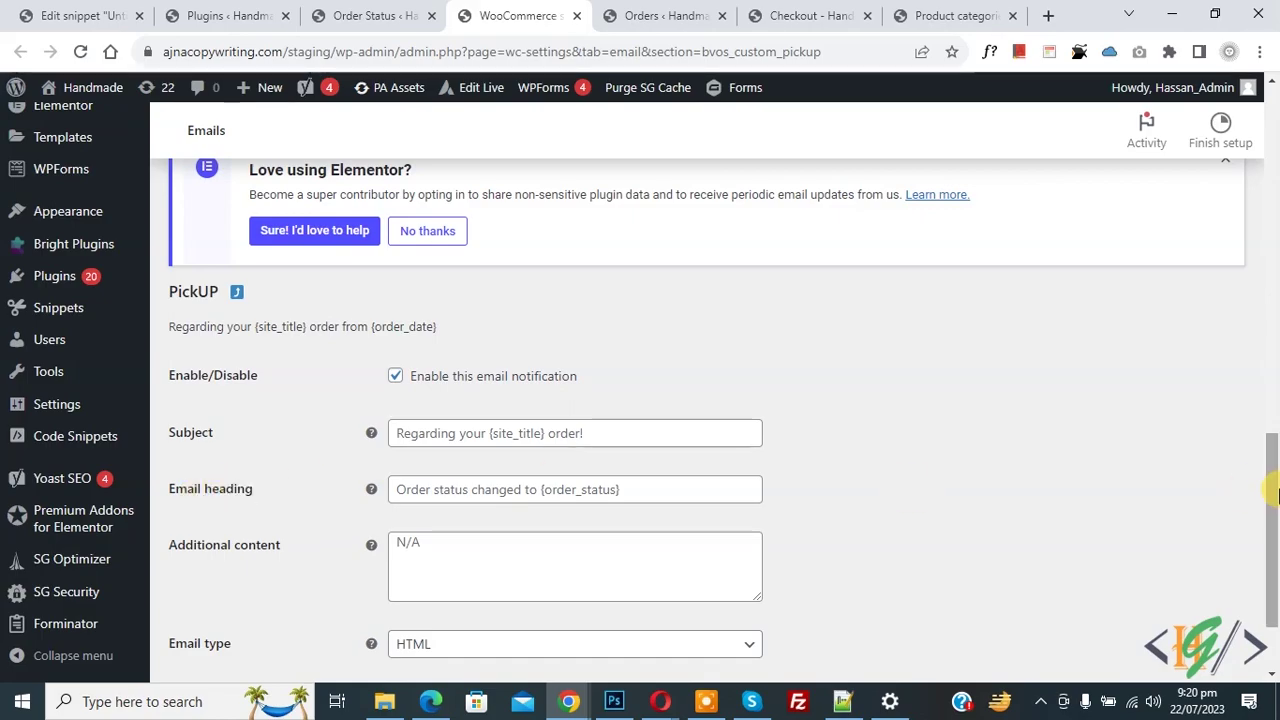
{"action": "left_click_drag", "start_coordinate": [1272, 515], "coordinate": [1275, 140]}
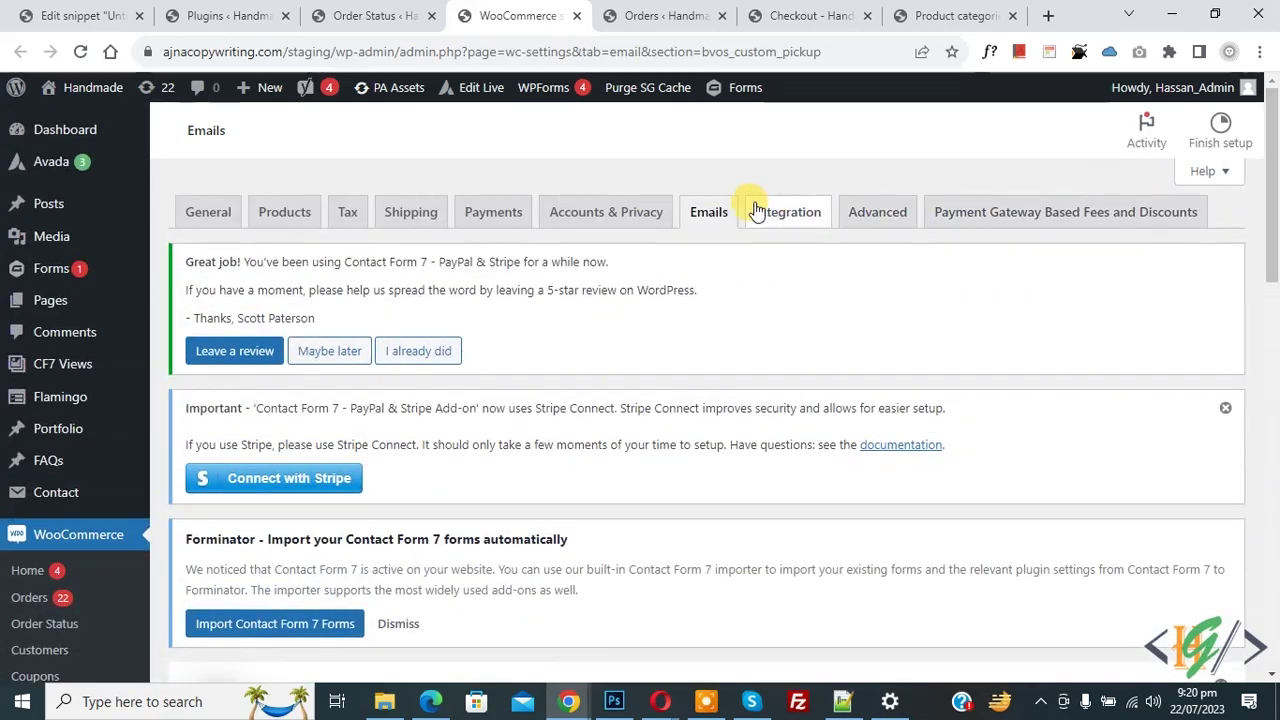
Show the full Emails list, where PickUP is sent to Customer as text/html
{"action": "left_click", "coordinate": [704, 216]}
{"action": "left_click_drag", "start_coordinate": [1274, 255], "coordinate": [1276, 415]}
{"action": "scroll", "coordinate": [711, 414], "scroll_direction": "down", "scroll_amount": 1}
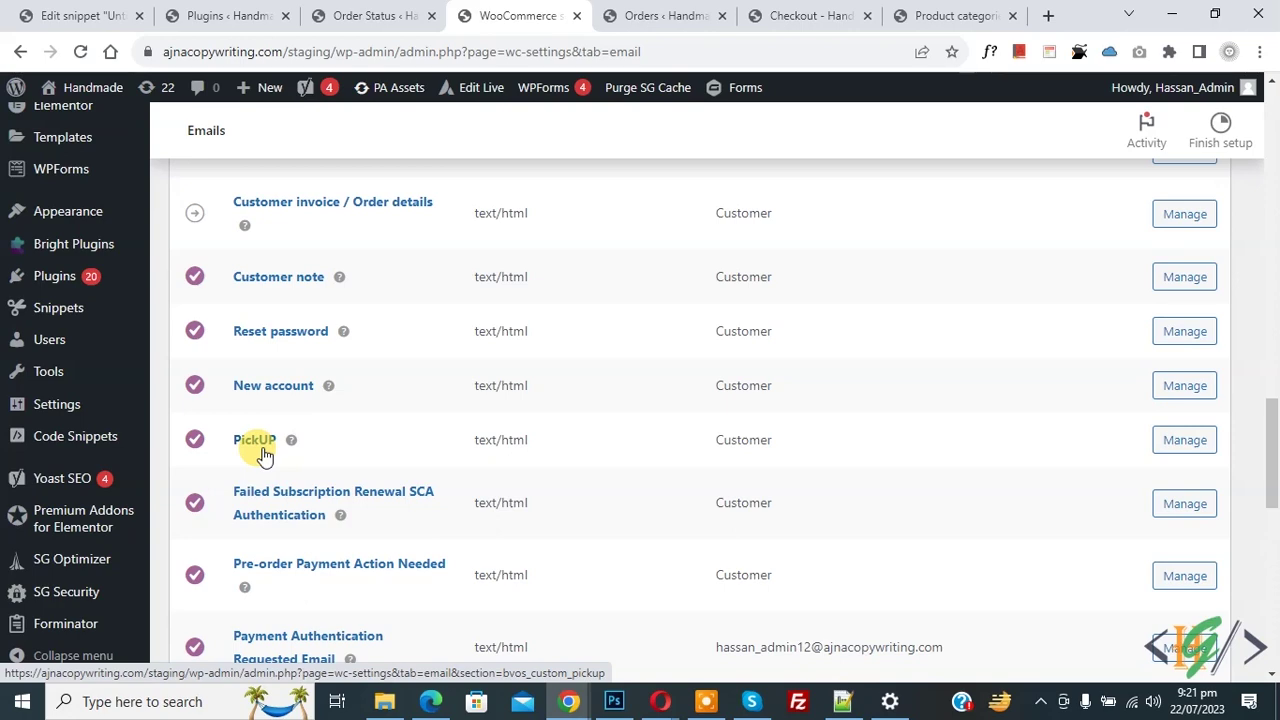
{"action": "left_click_drag", "start_coordinate": [1274, 460], "coordinate": [1274, 364]}
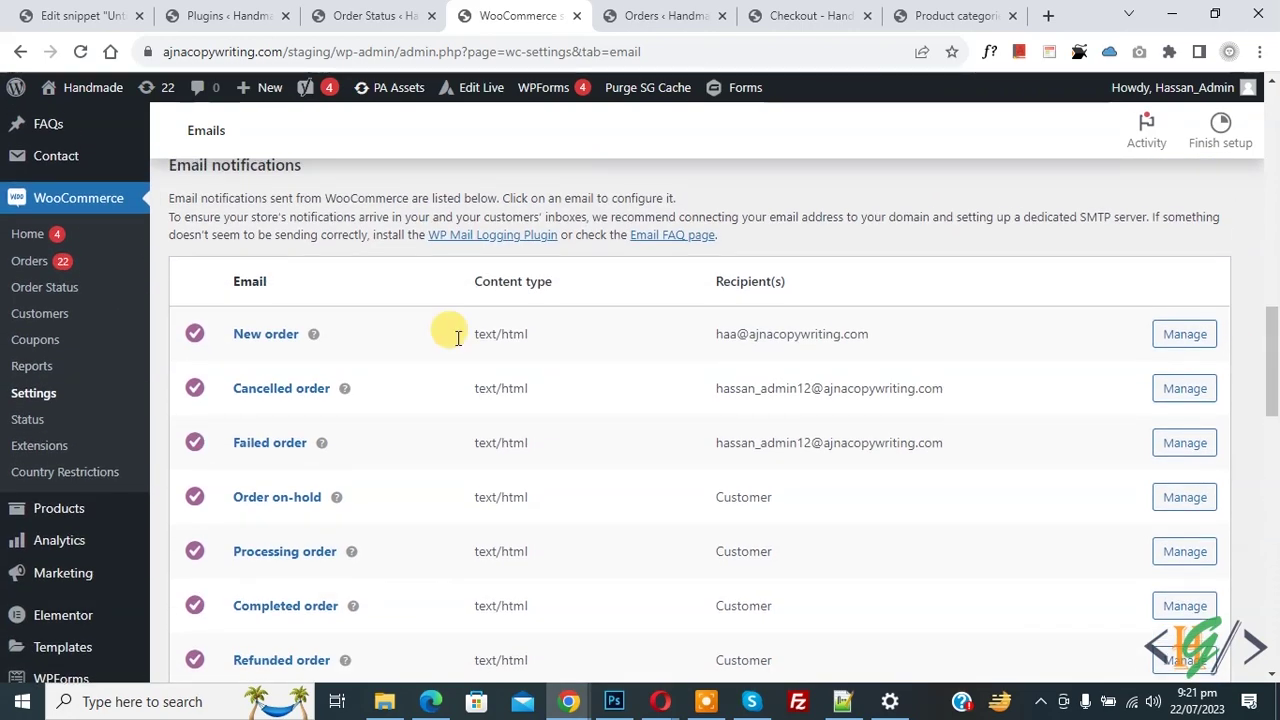
Open the newest order, #3339, from the Orders list
{"action": "left_click", "coordinate": [28, 263]}
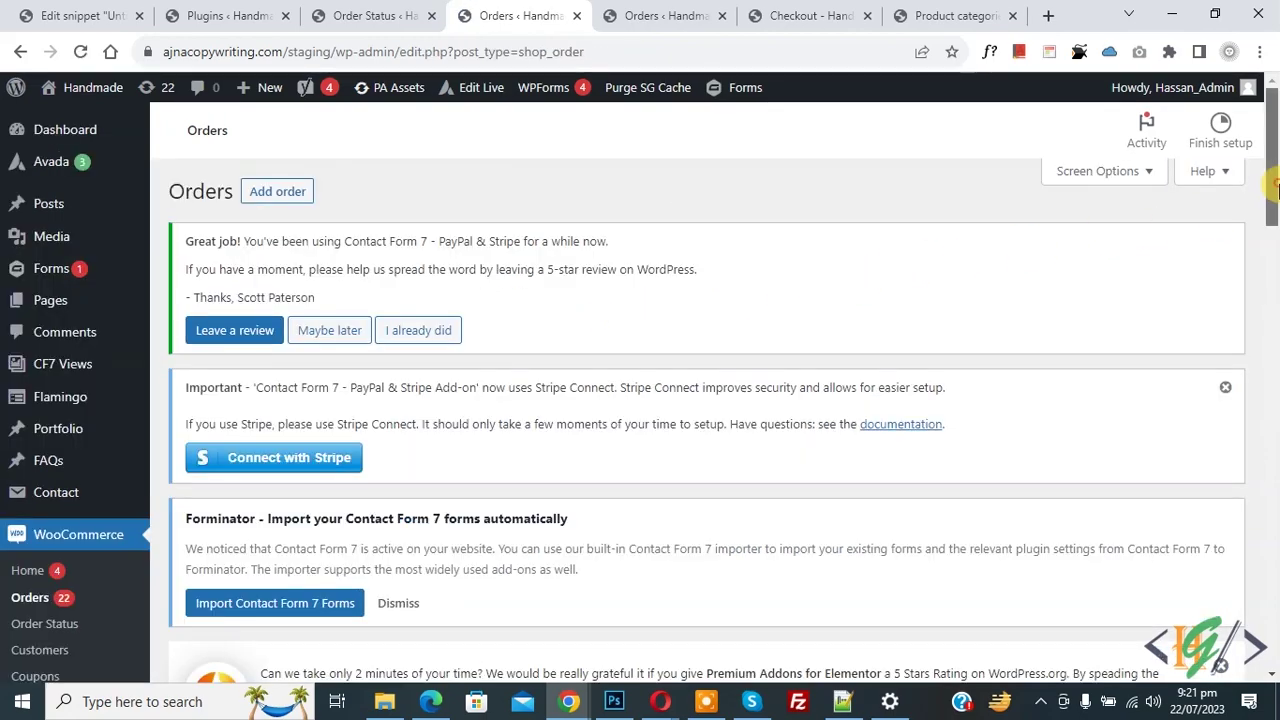
{"action": "left_click_drag", "start_coordinate": [1272, 200], "coordinate": [1276, 440]}
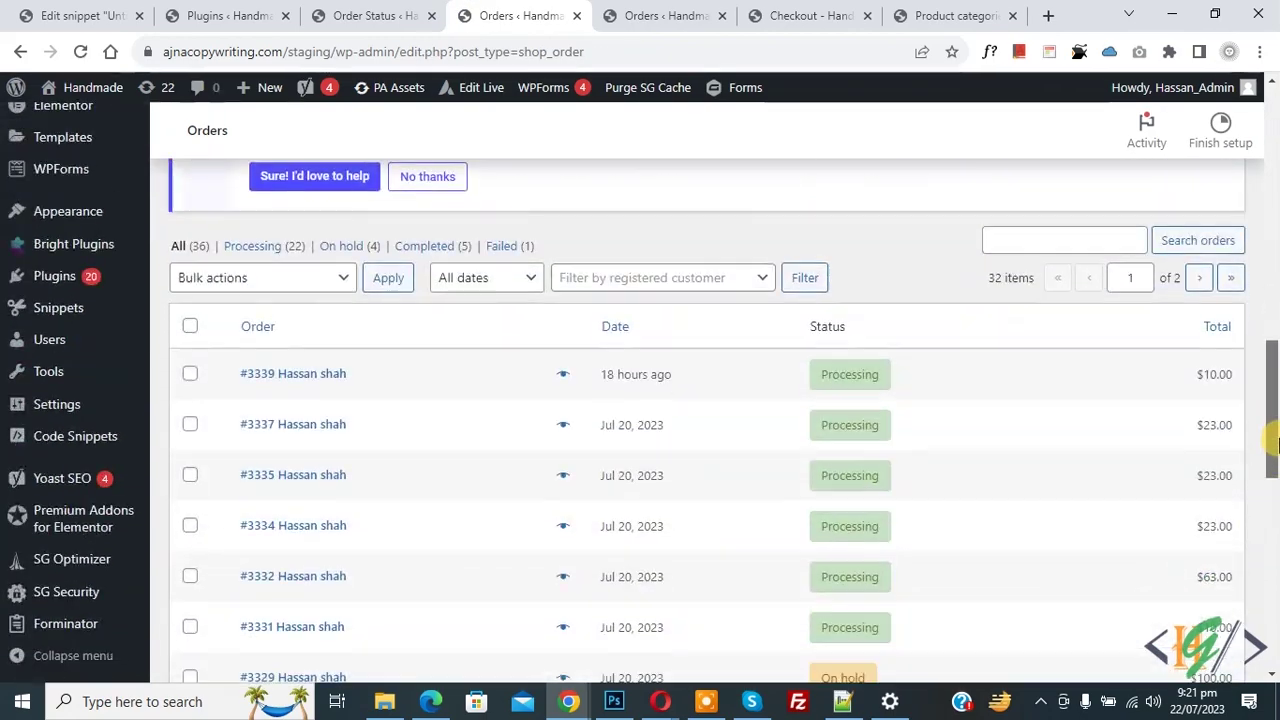
{"action": "left_click", "coordinate": [266, 280]}
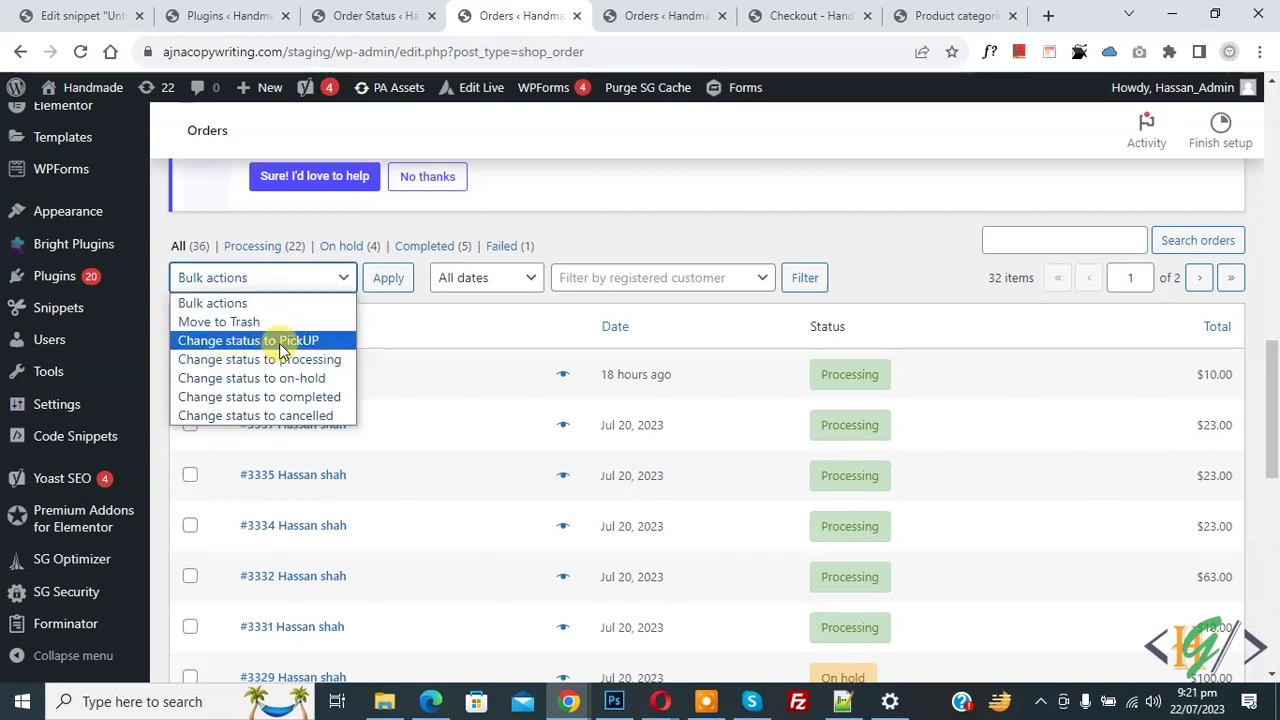
{"action": "left_click", "coordinate": [920, 265]}
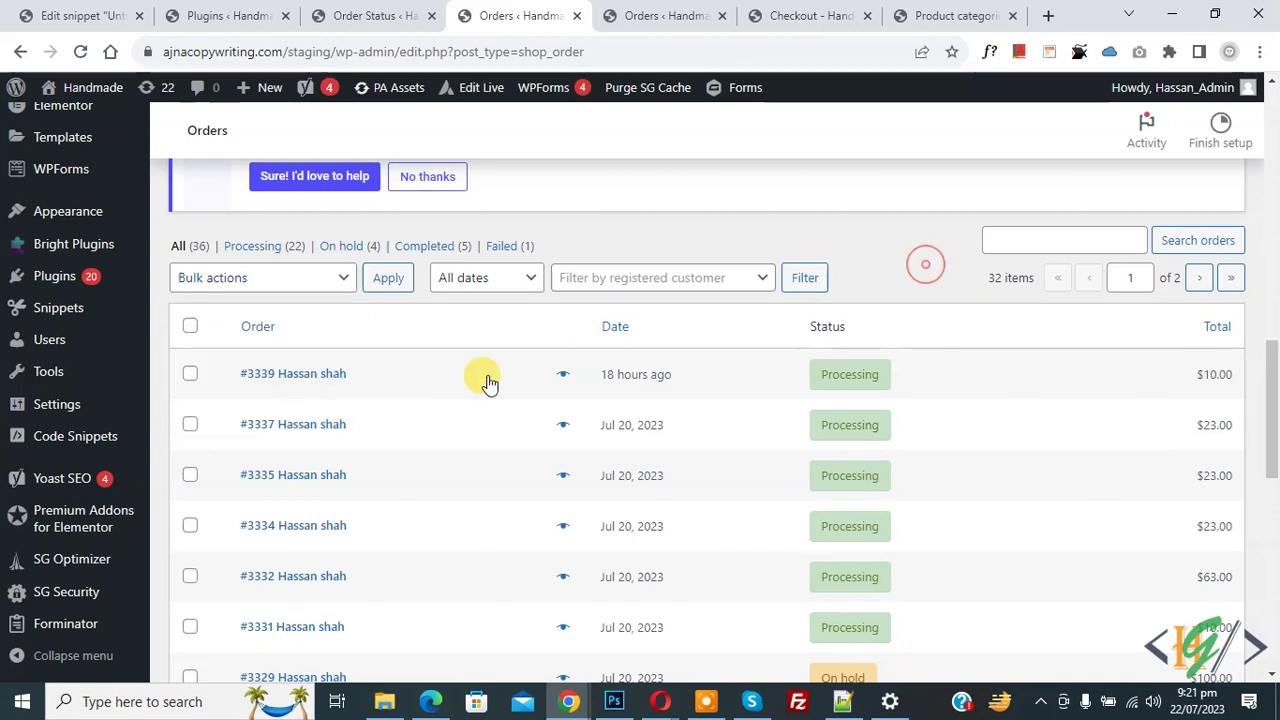
{"action": "left_click", "coordinate": [308, 376]}
Change order #3339's status from Processing to PickUP and update it
{"action": "left_click_drag", "start_coordinate": [1272, 175], "coordinate": [1275, 435]}
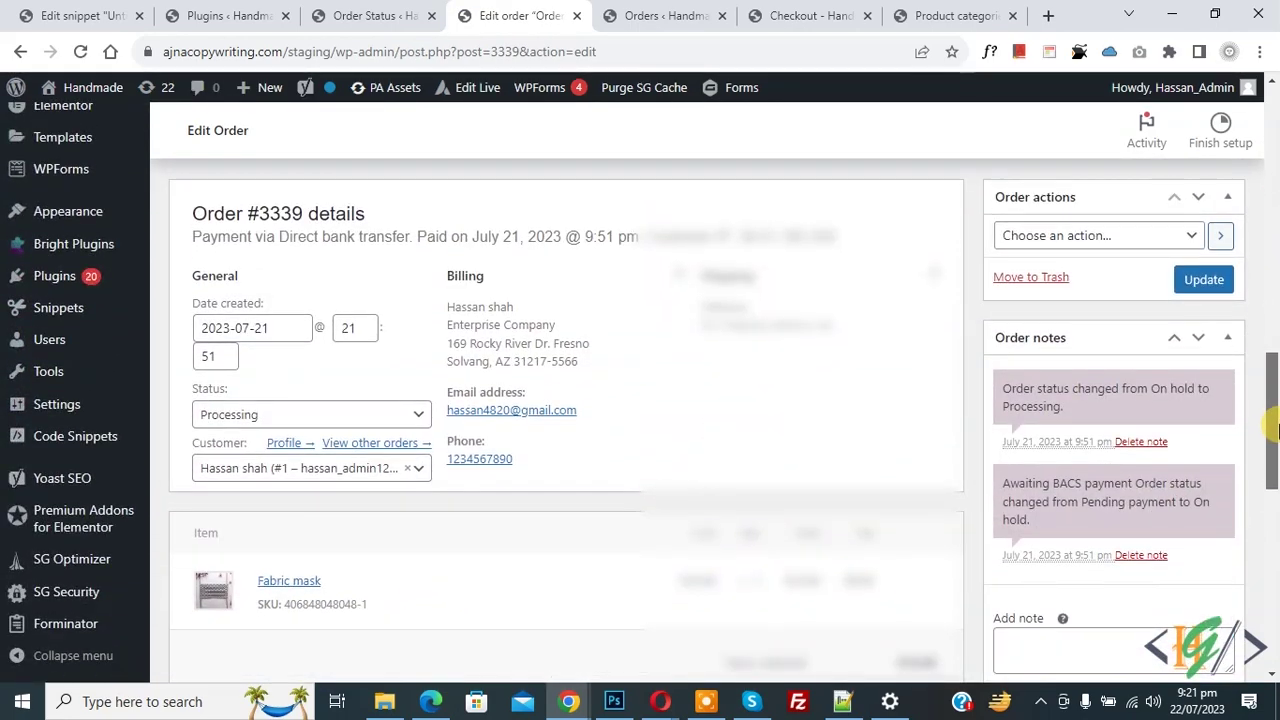
{"action": "left_click", "coordinate": [275, 416]}
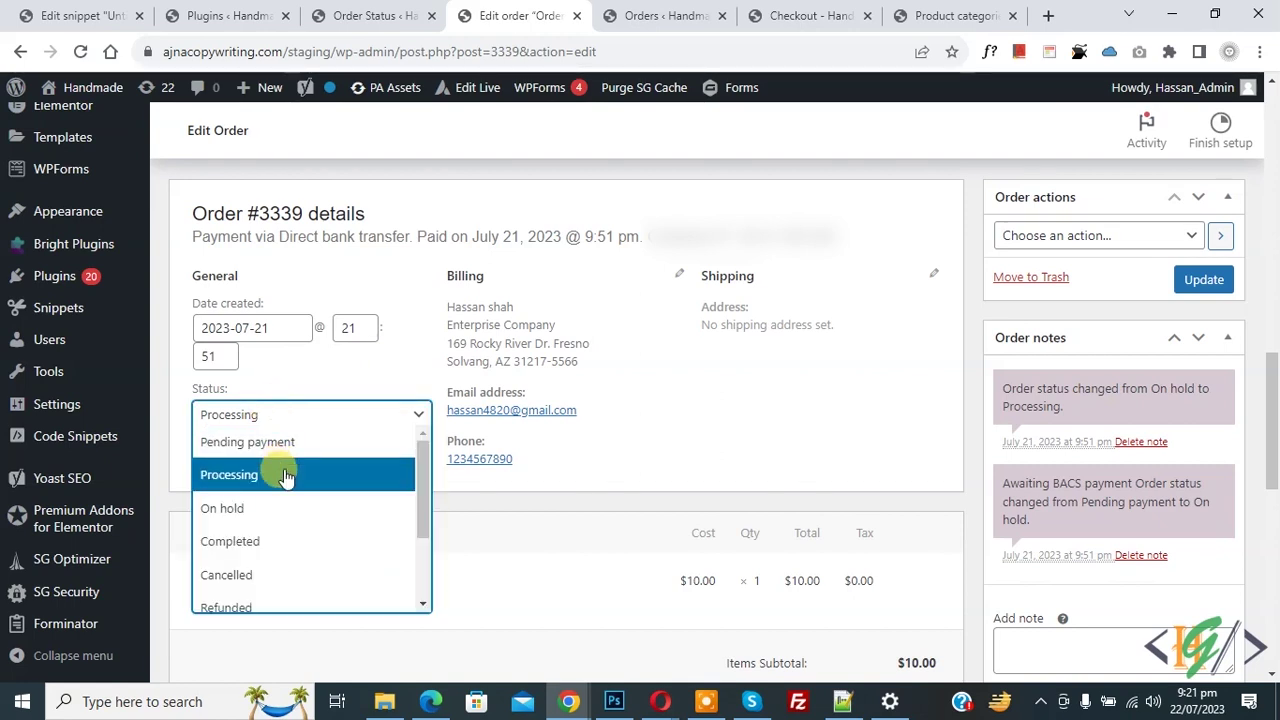
{"action": "scroll", "coordinate": [286, 476], "scroll_direction": "down", "scroll_amount": 1}
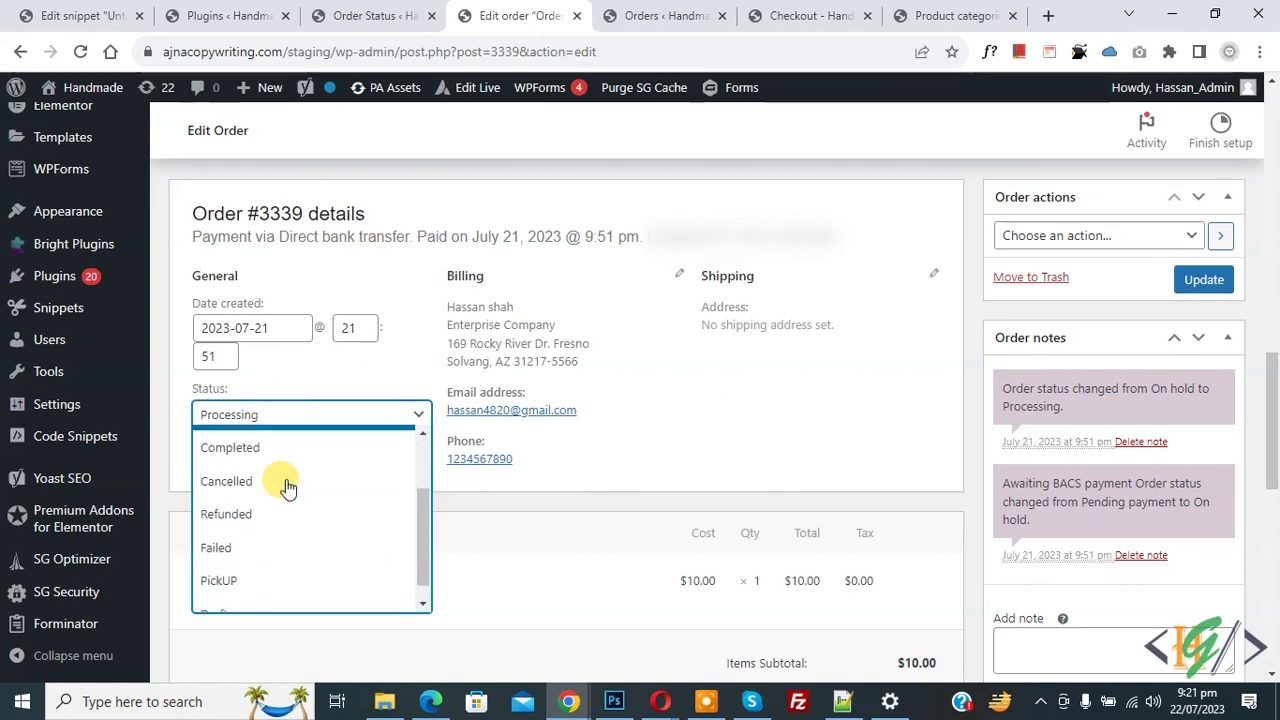
{"action": "left_click", "coordinate": [260, 586]}
{"action": "left_click", "coordinate": [1204, 282]}
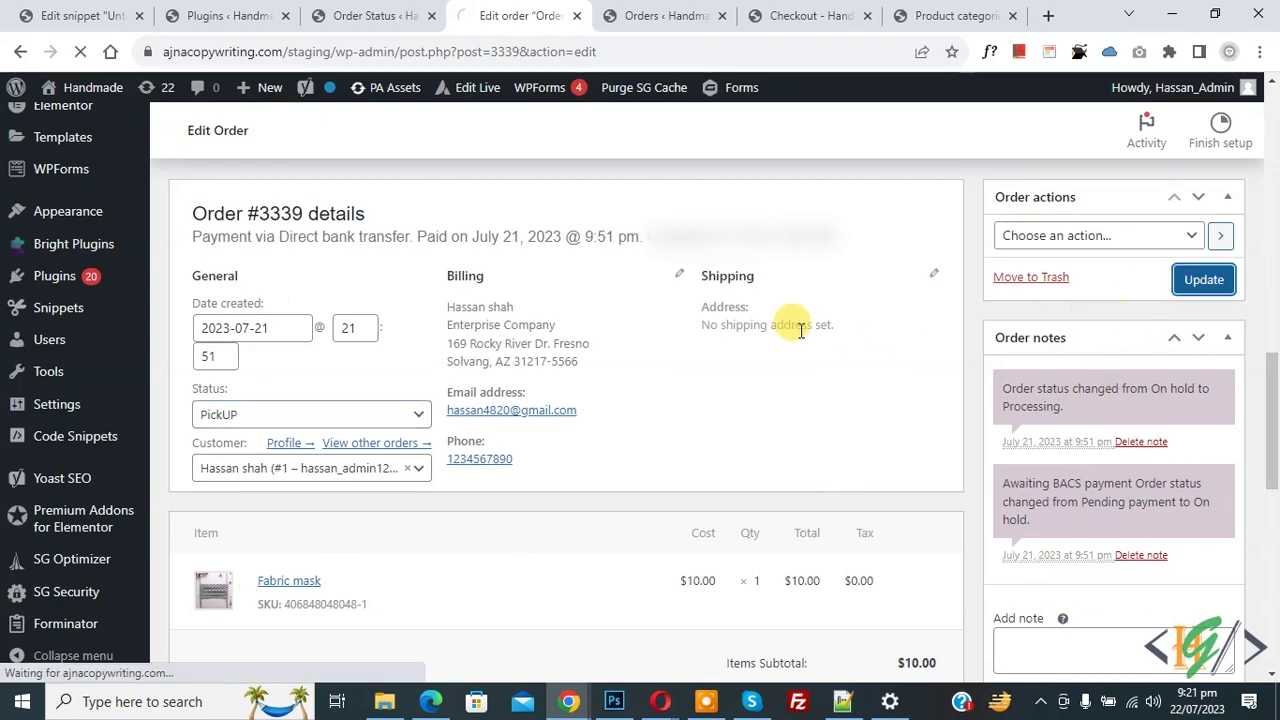
{"action": "scroll", "coordinate": [548, 252], "scroll_direction": "down", "scroll_amount": 8}
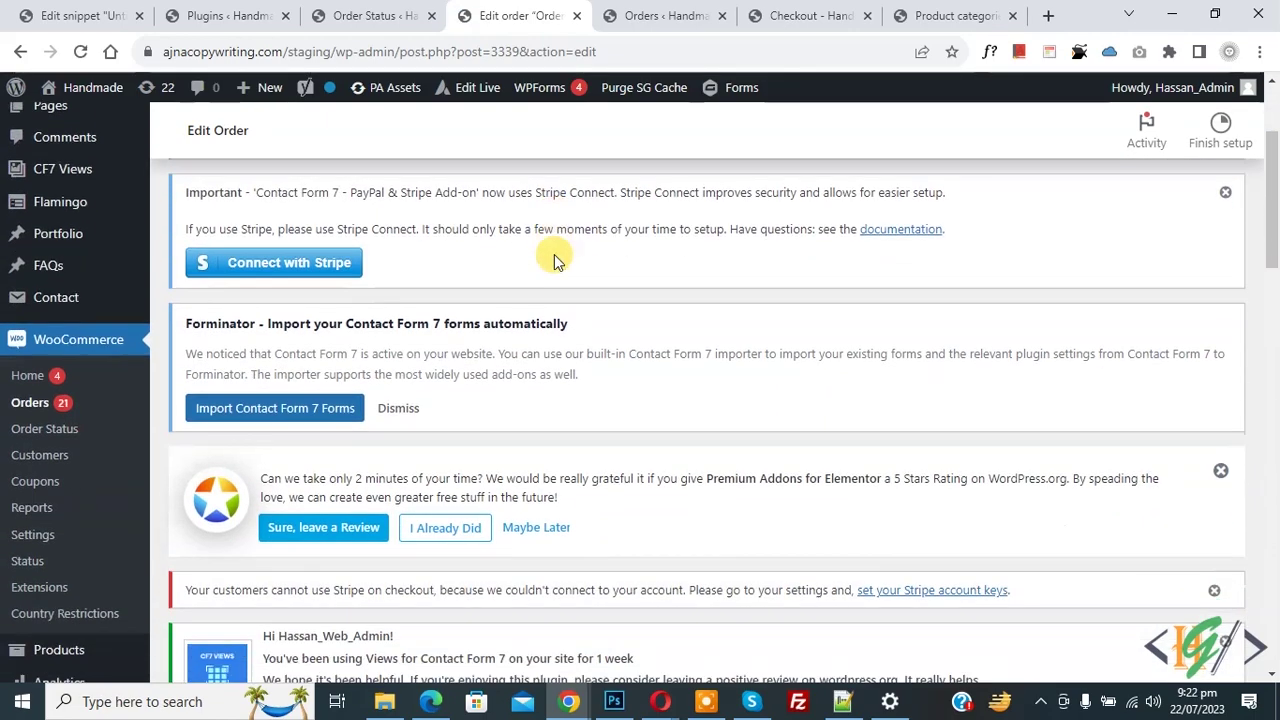
{"action": "scroll", "coordinate": [555, 260], "scroll_direction": "down", "scroll_amount": 3}
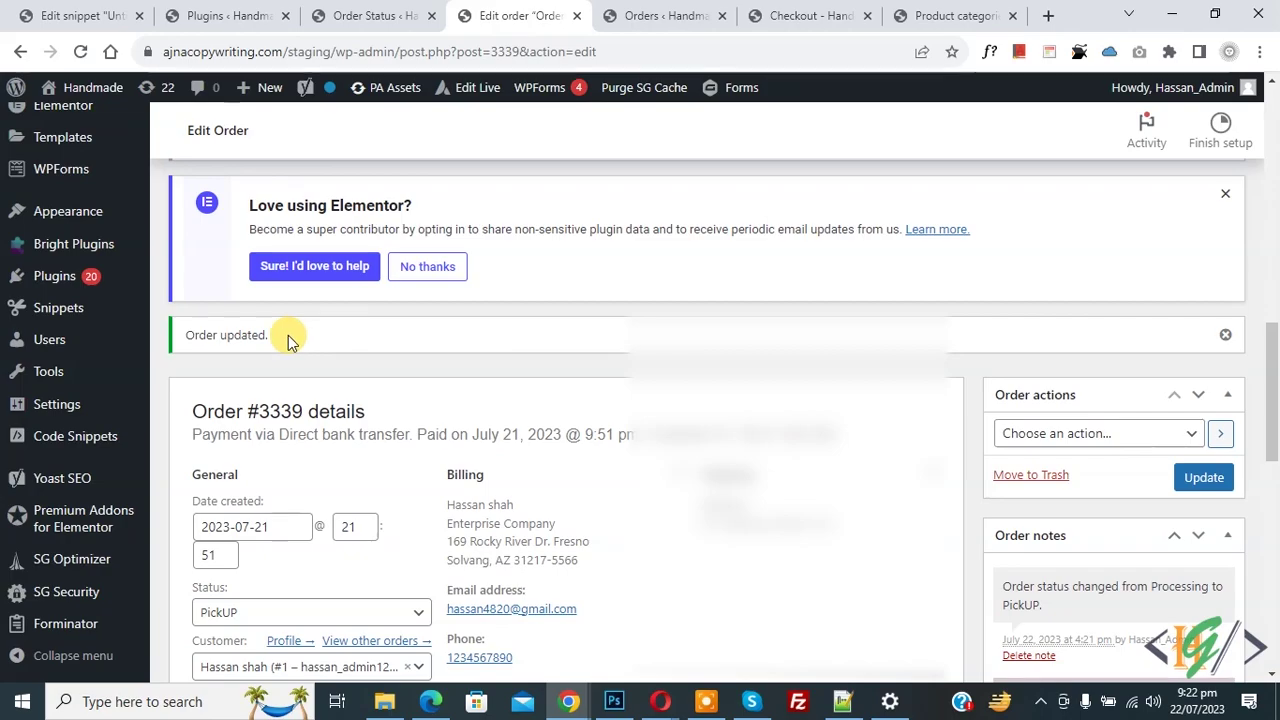
{"action": "scroll", "coordinate": [275, 334], "scroll_direction": "up", "scroll_amount": 4}
{"action": "scroll", "coordinate": [287, 342], "scroll_direction": "up", "scroll_amount": 1}
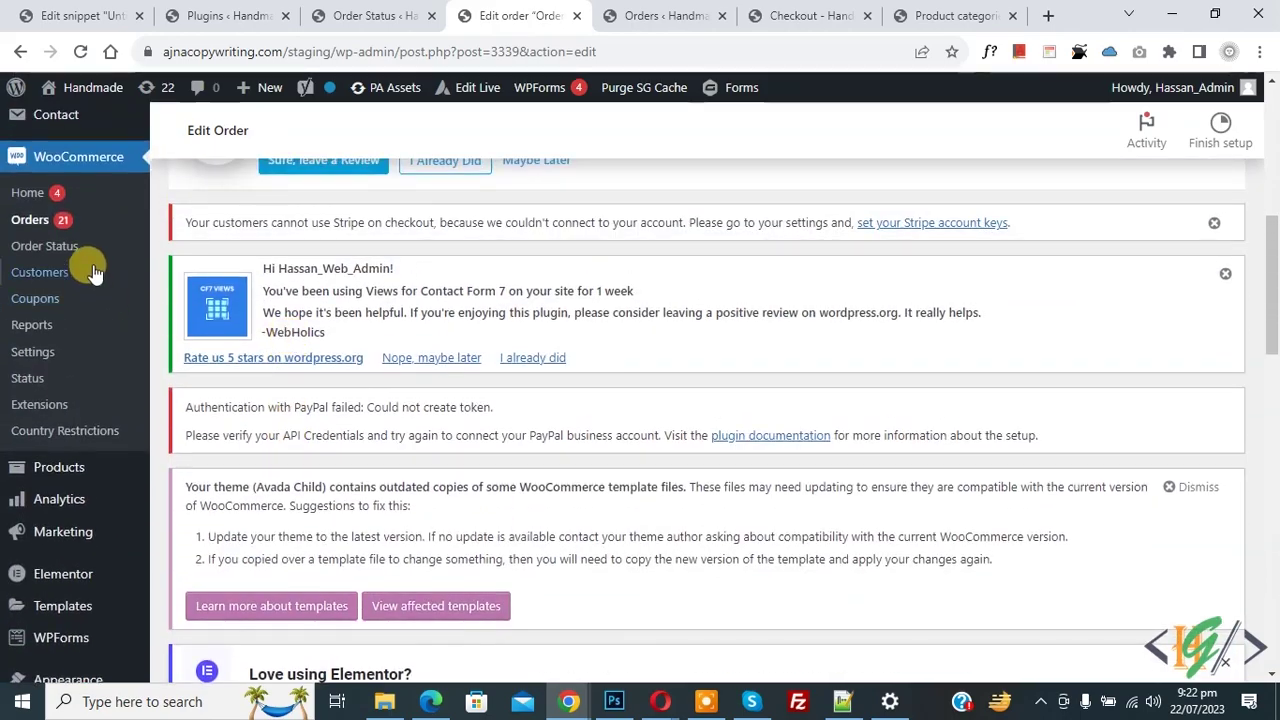
Return to Orders to see #3339 with its red-on-grey PickUP badge
{"action": "left_click", "coordinate": [60, 218]}
{"action": "left_click_drag", "start_coordinate": [1275, 195], "coordinate": [1274, 435]}
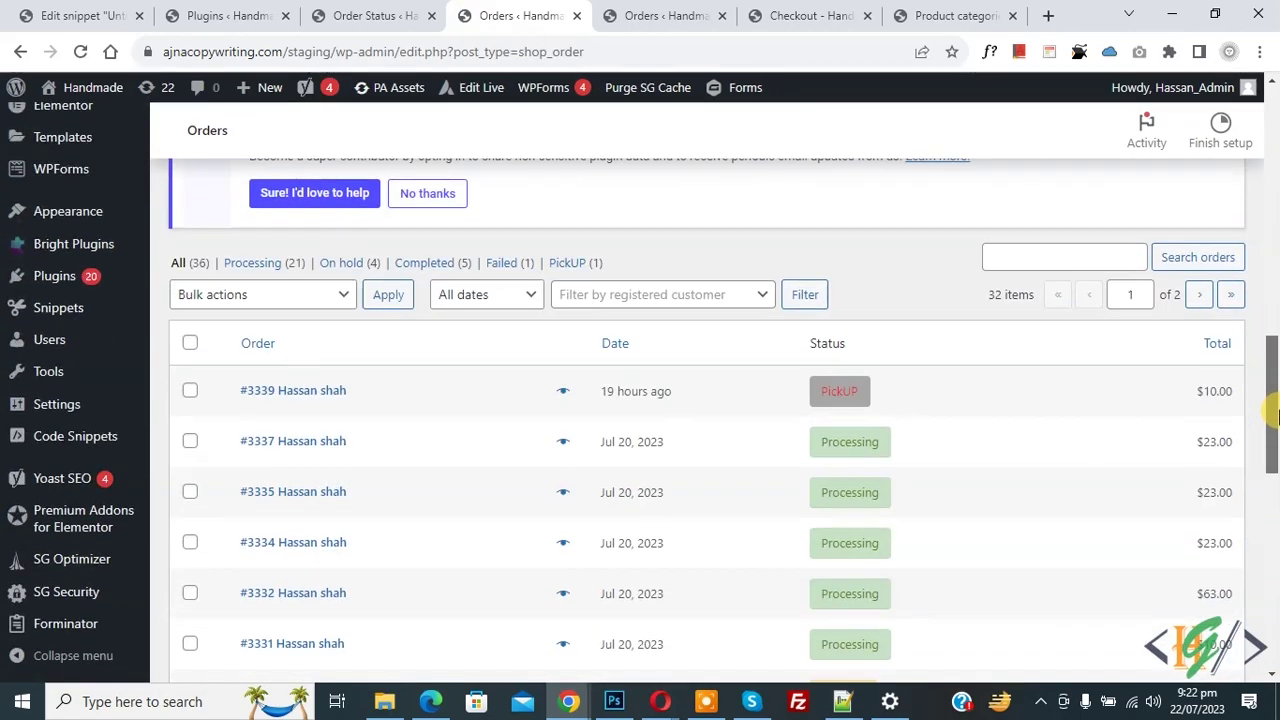
{"action": "mouse_move", "coordinate": [843, 403]}
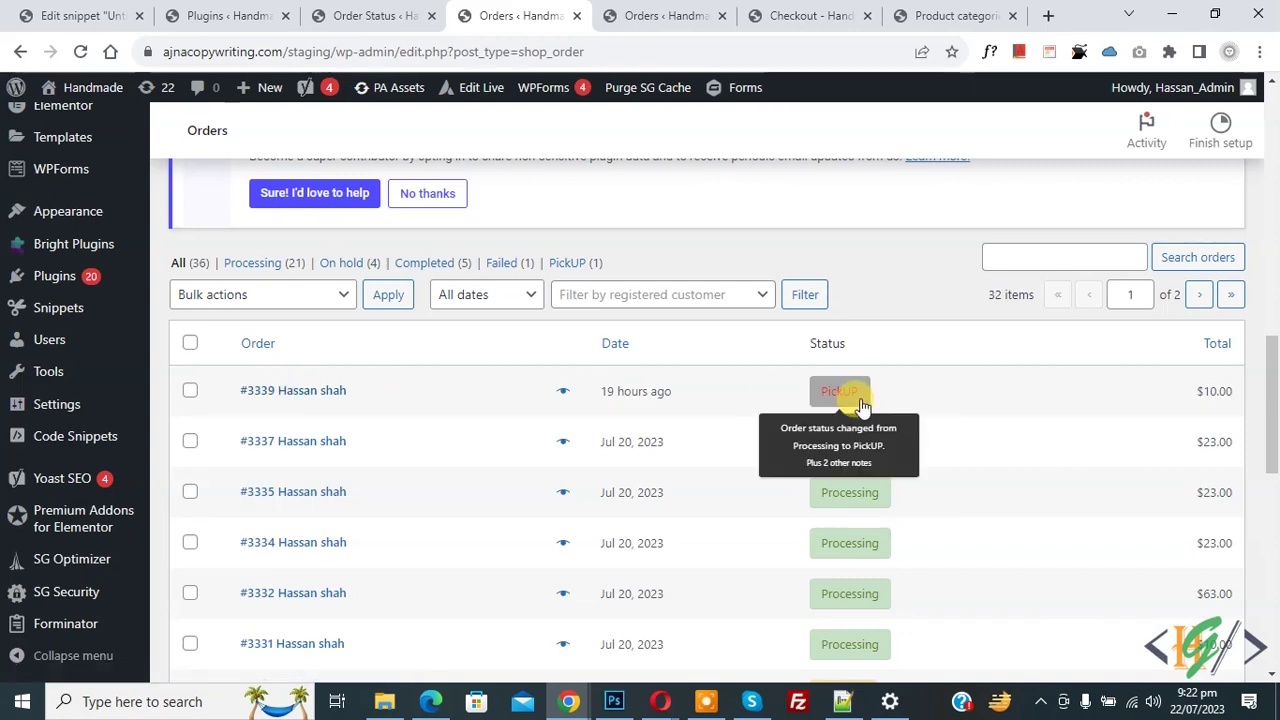